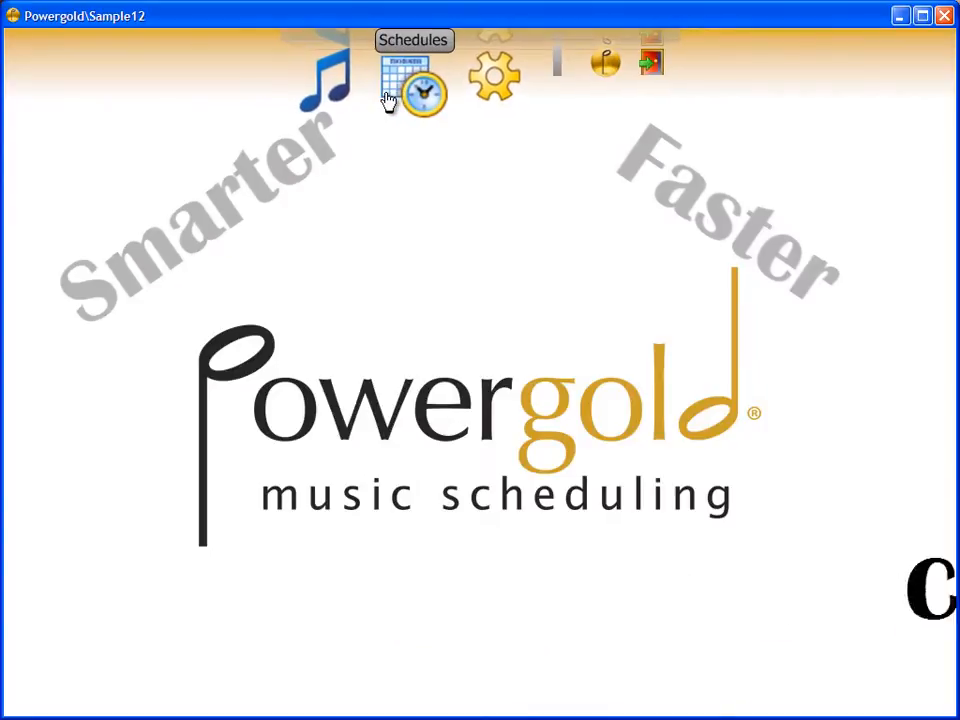
# - Open the song library and view the songs in the 1960s folder, the 1970s folder and the whole G-Gold category
pyautogui.click(349, 96)
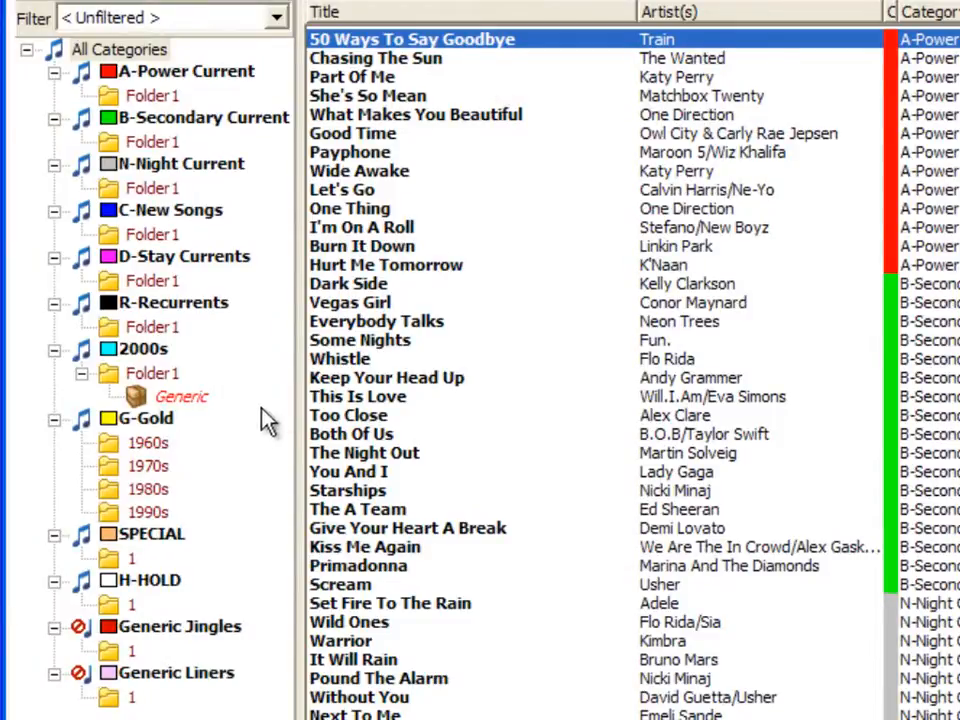
pyautogui.click(158, 451)
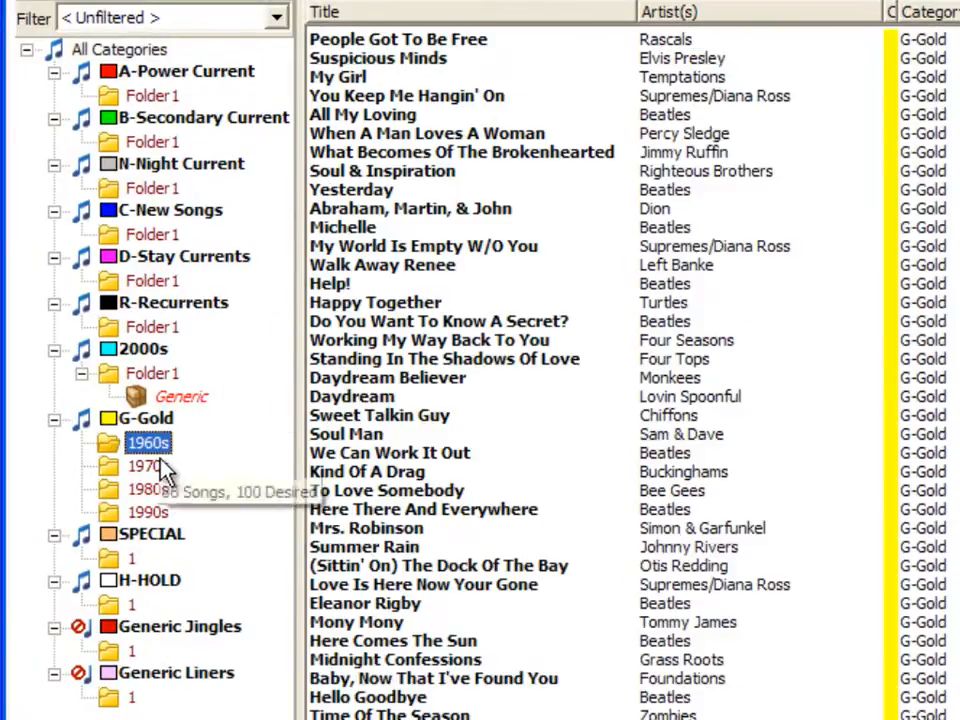
pyautogui.click(165, 467)
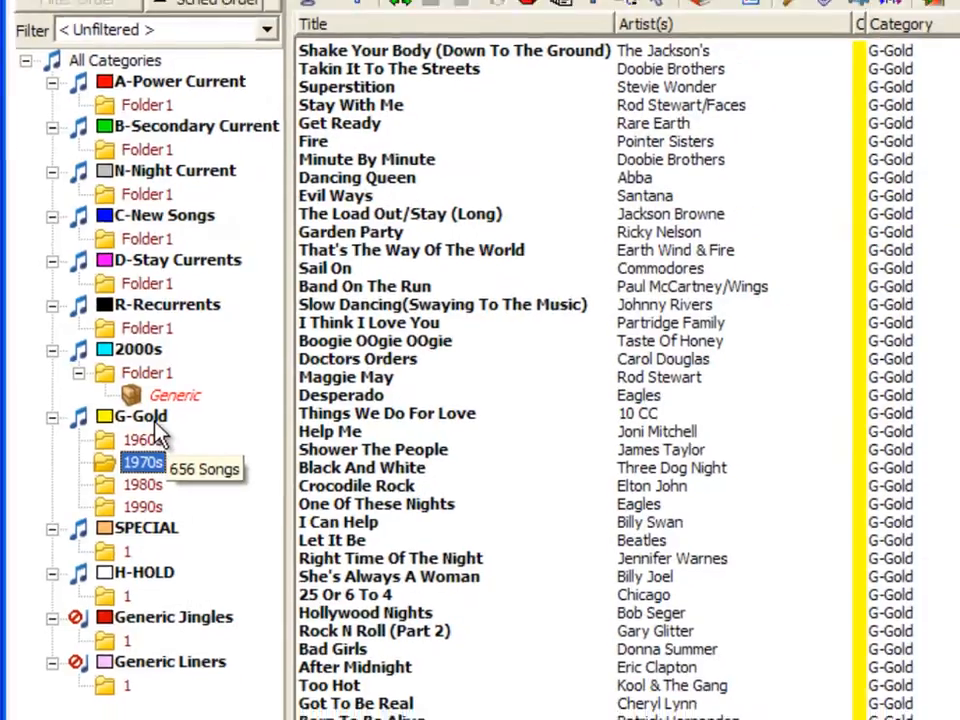
pyautogui.click(158, 420)
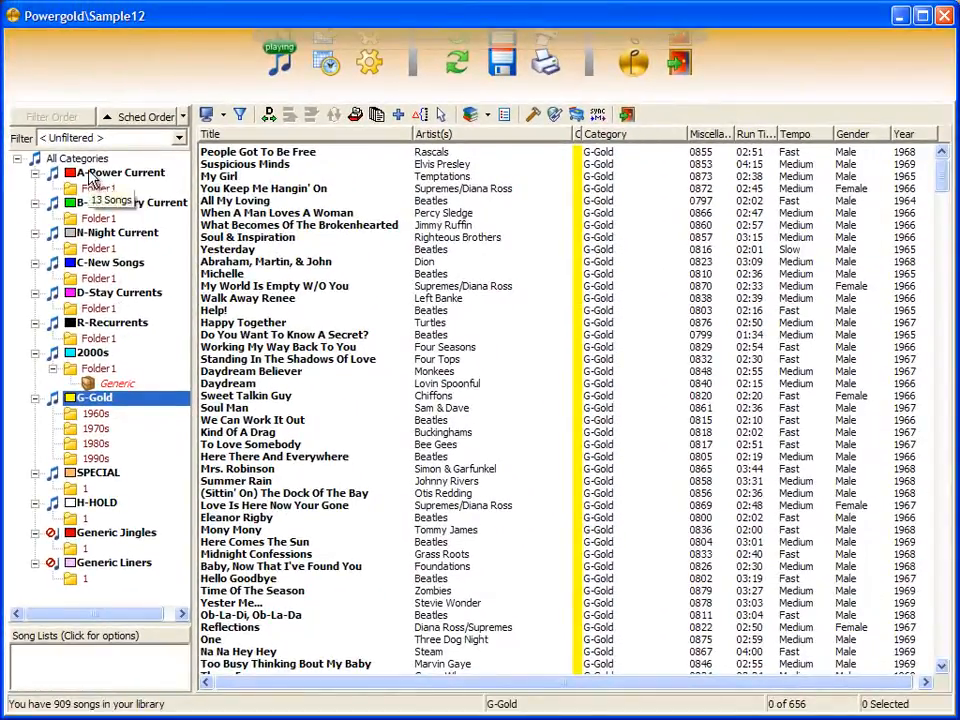
# - Check the move and copy options for sending Wide Awake, Vegas Girl and I'm On A Roll from All Categories to D-Stay Currents, and cancel
pyautogui.click(80, 115)
pyautogui.click(234, 240)
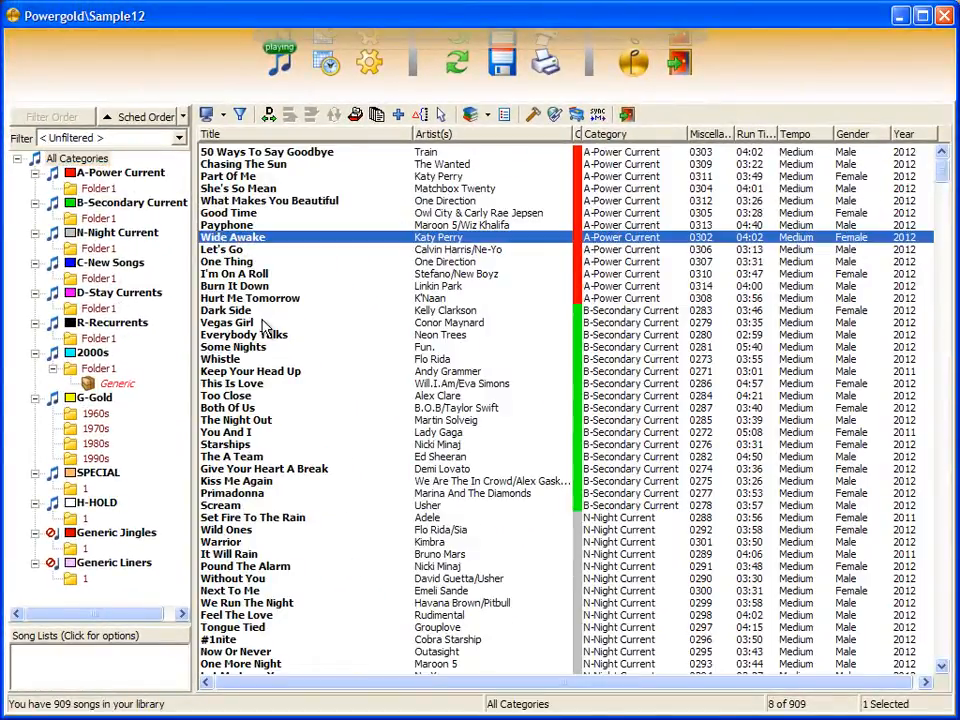
pyautogui.keyDown('ctrl'); pyautogui.click(254, 323); pyautogui.keyUp('ctrl')
pyautogui.keyDown('ctrl'); pyautogui.click(205, 273); pyautogui.keyUp('ctrl')
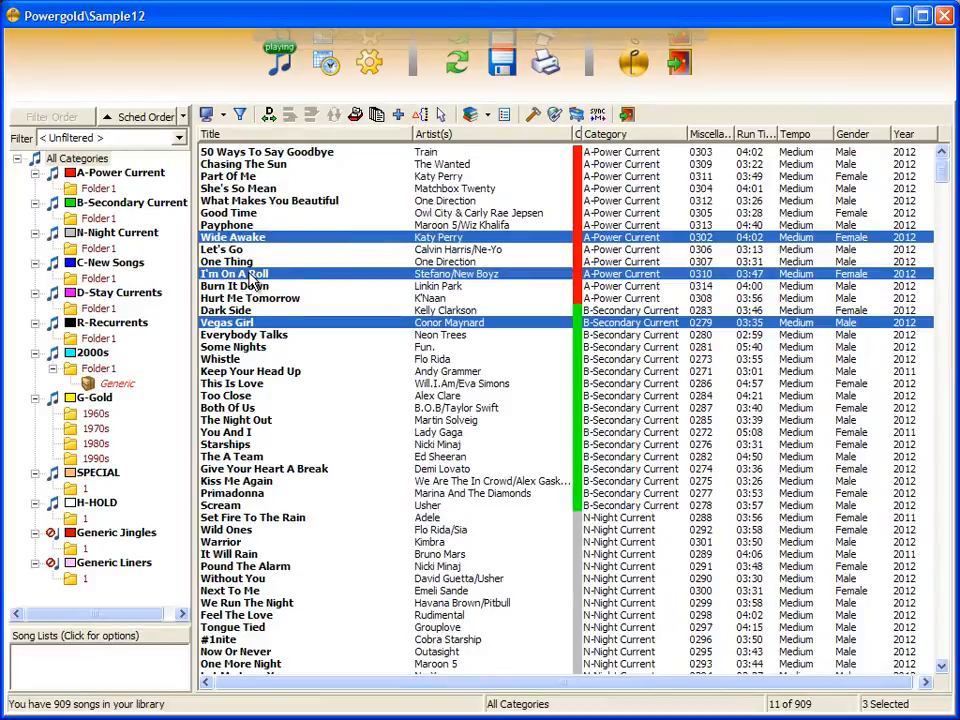
pyautogui.moveTo(205, 273); pyautogui.dragTo(137, 298)
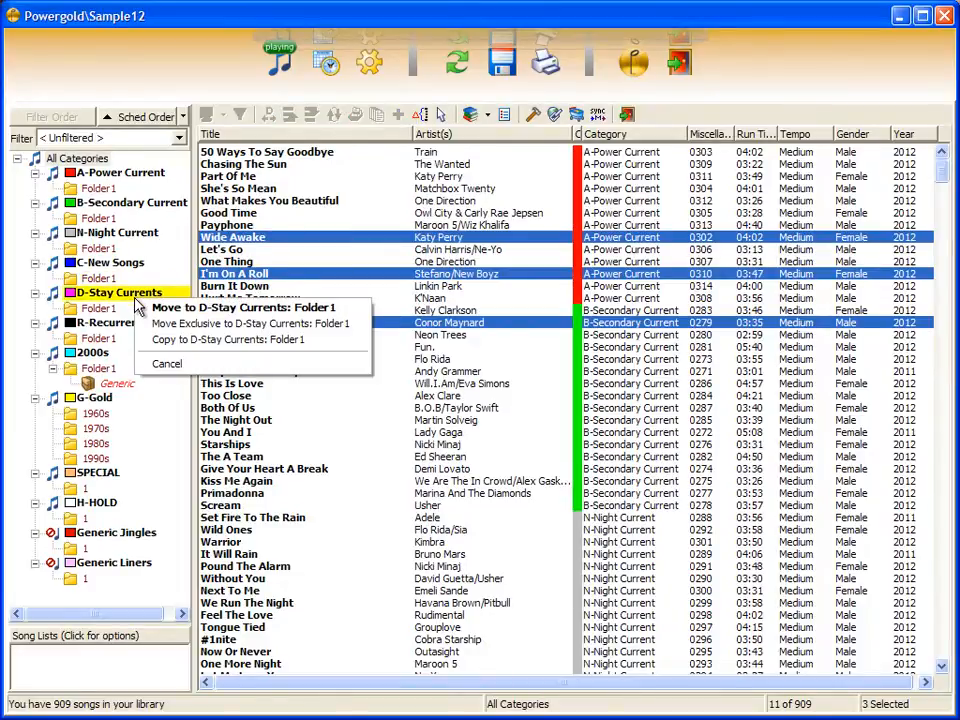
pyautogui.click(160, 364)
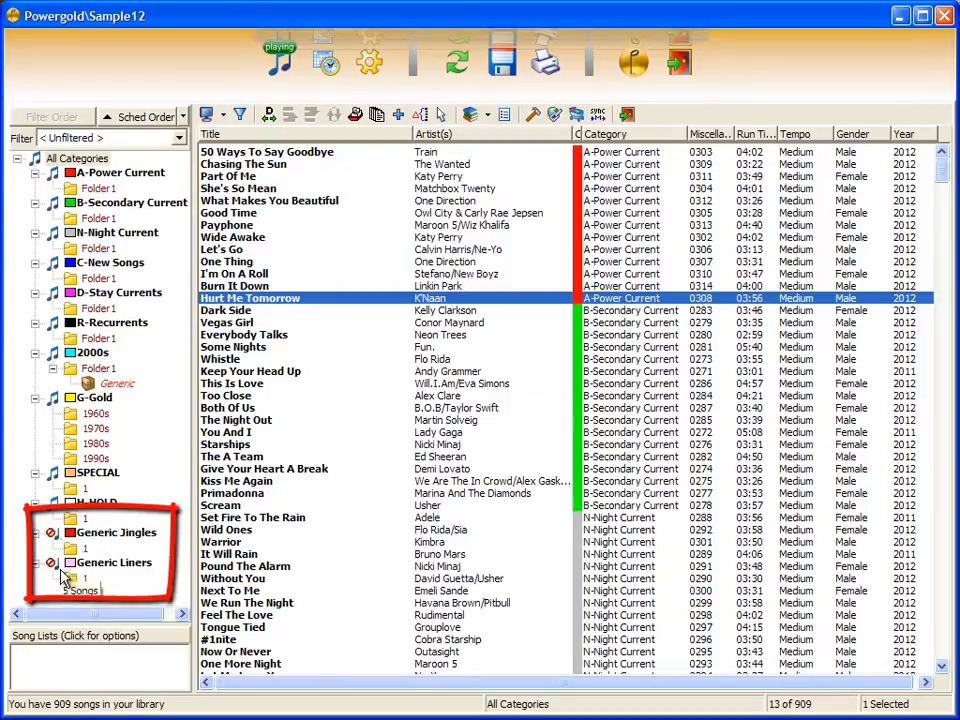
# - Examine the daypart assignments and the Daypart Editor's hour restriction options for the song 50 Ways To Say Goodbye, and close its editor
pyautogui.doubleClick(318, 156)
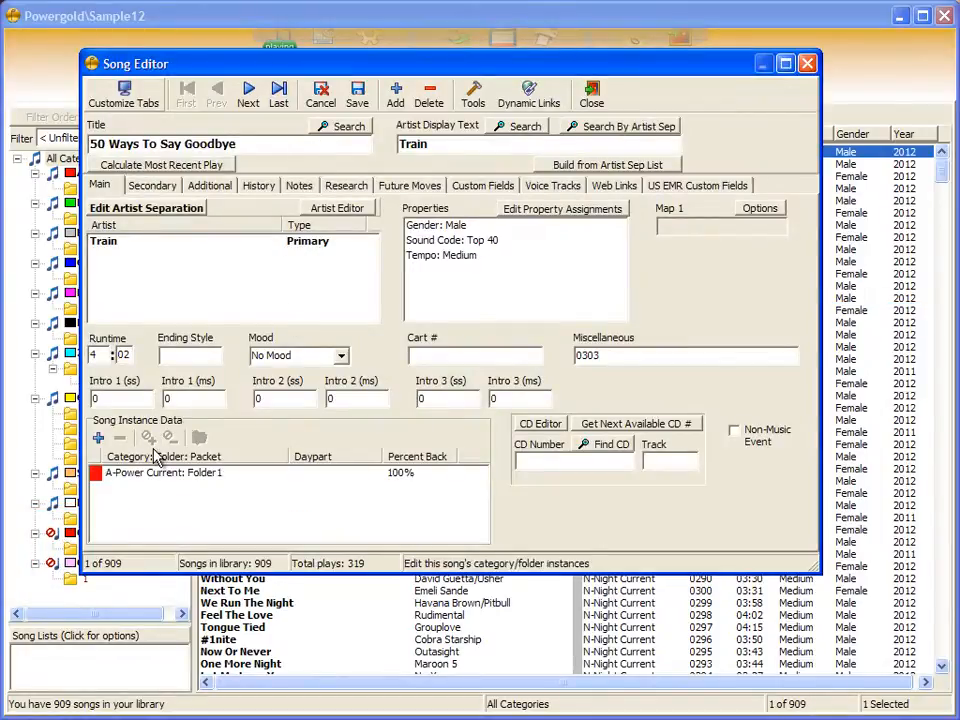
pyautogui.click(150, 472)
pyautogui.click(152, 440)
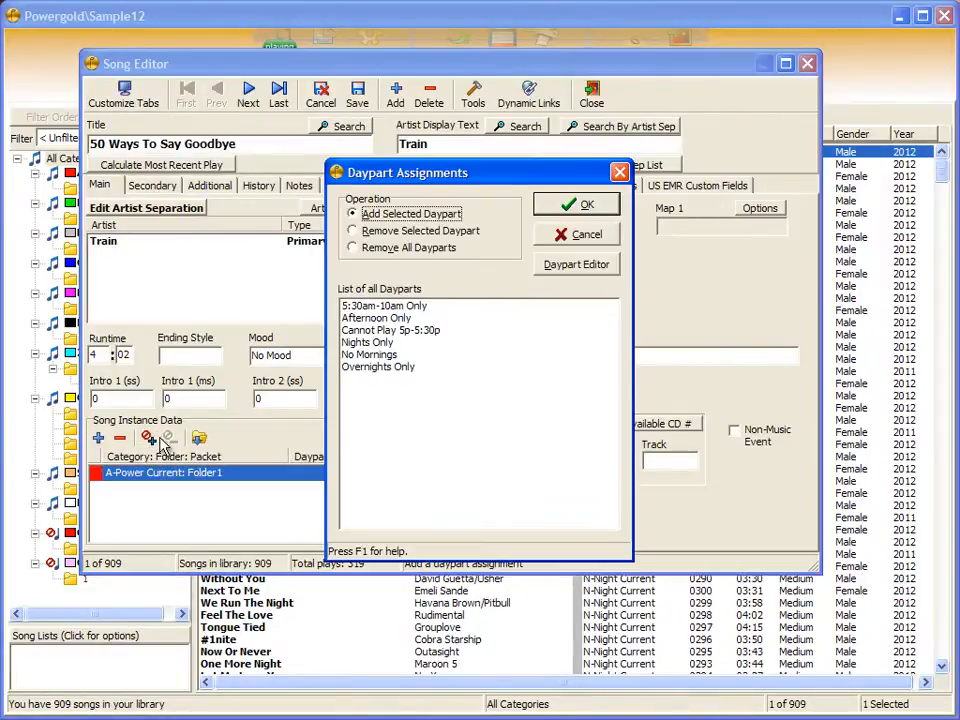
pyautogui.click(560, 266)
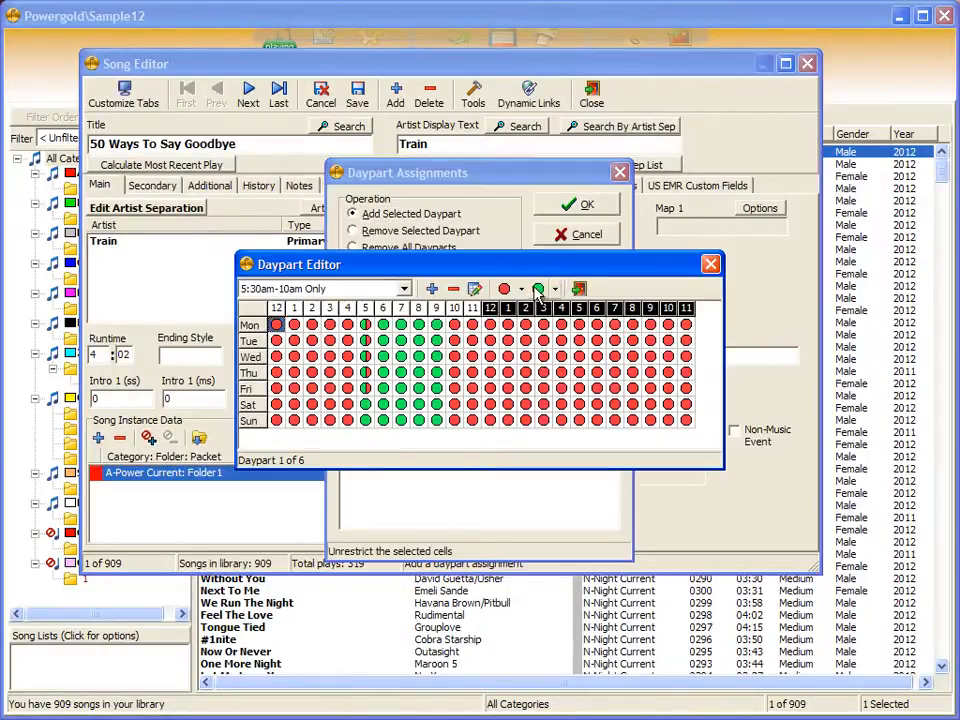
pyautogui.click(521, 290)
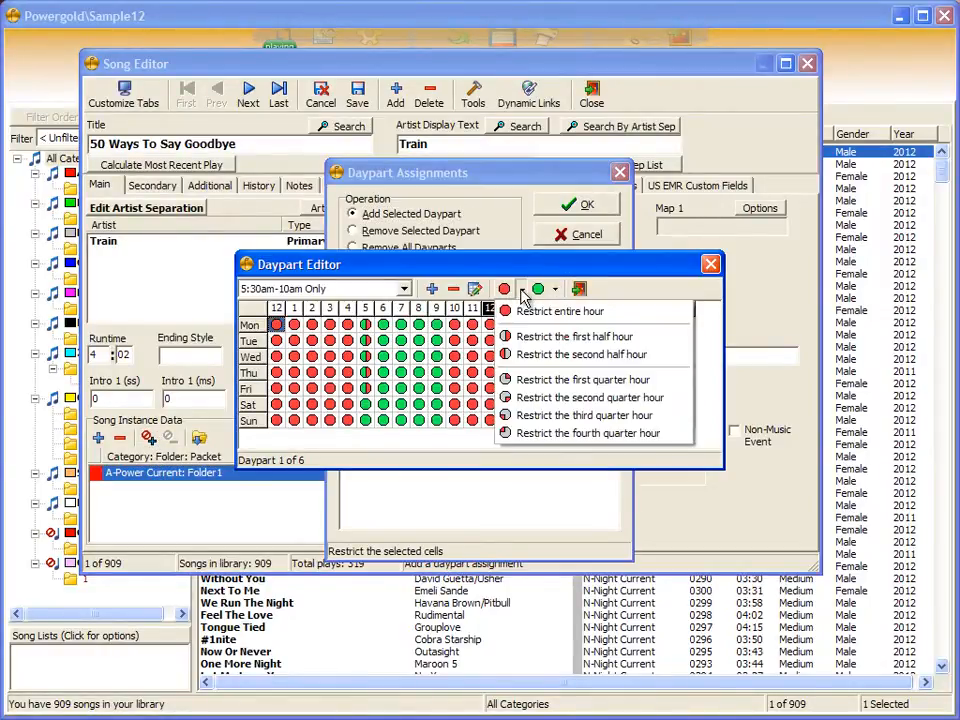
pyautogui.click(580, 290)
pyautogui.click(580, 290)
pyautogui.click(584, 234)
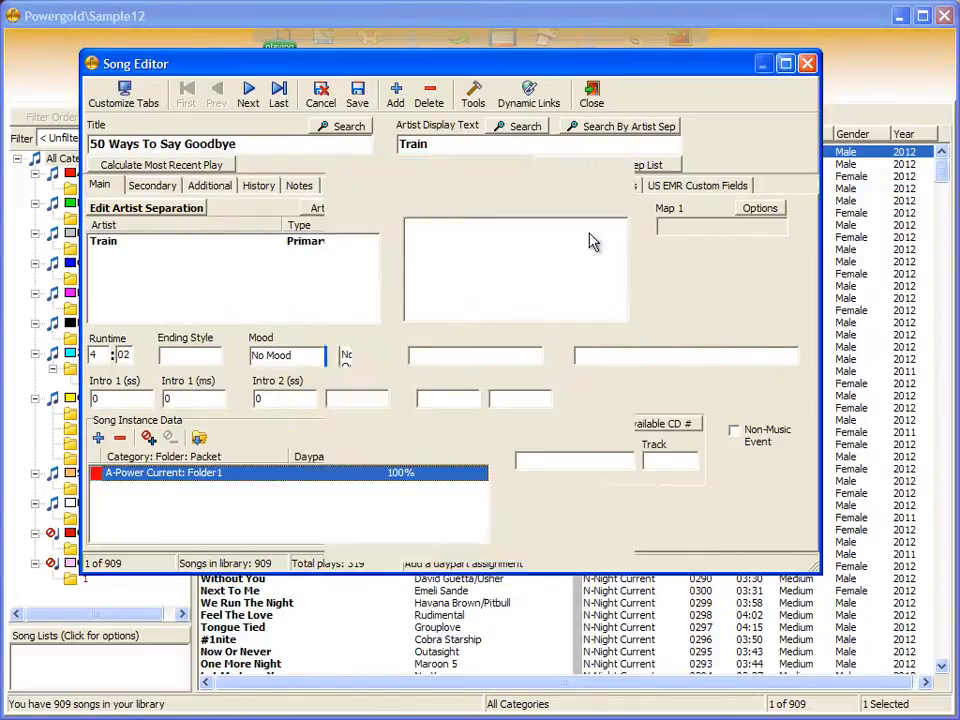
pyautogui.click(595, 97)
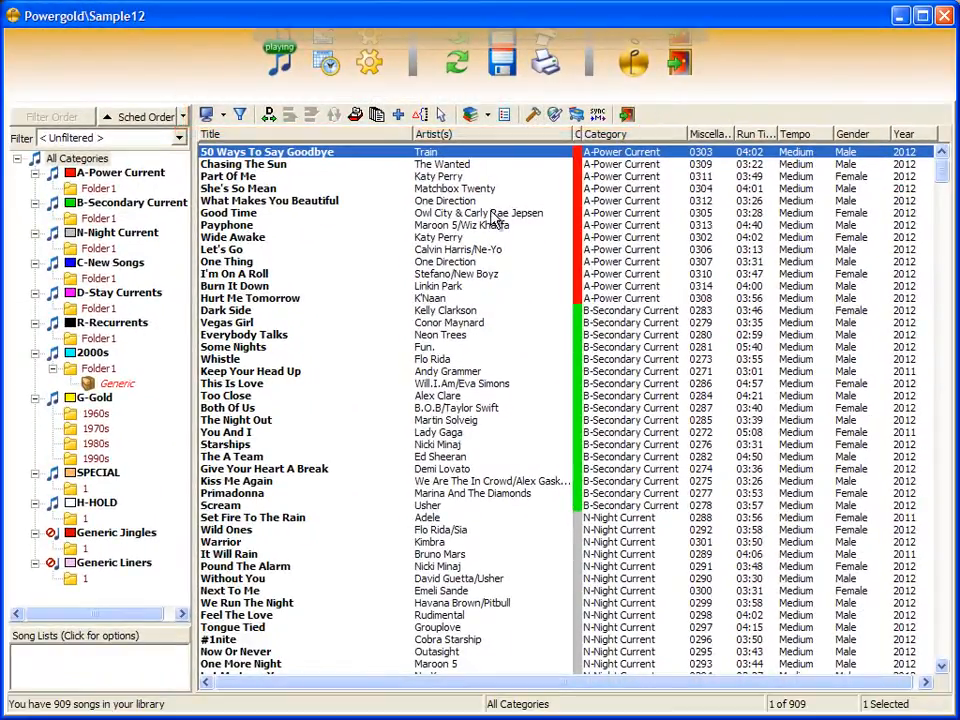
# - Look up 50 Ways To Say Goodbye on Wikipedia through the title/artist dynamic link, and close the article
pyautogui.click(555, 114)
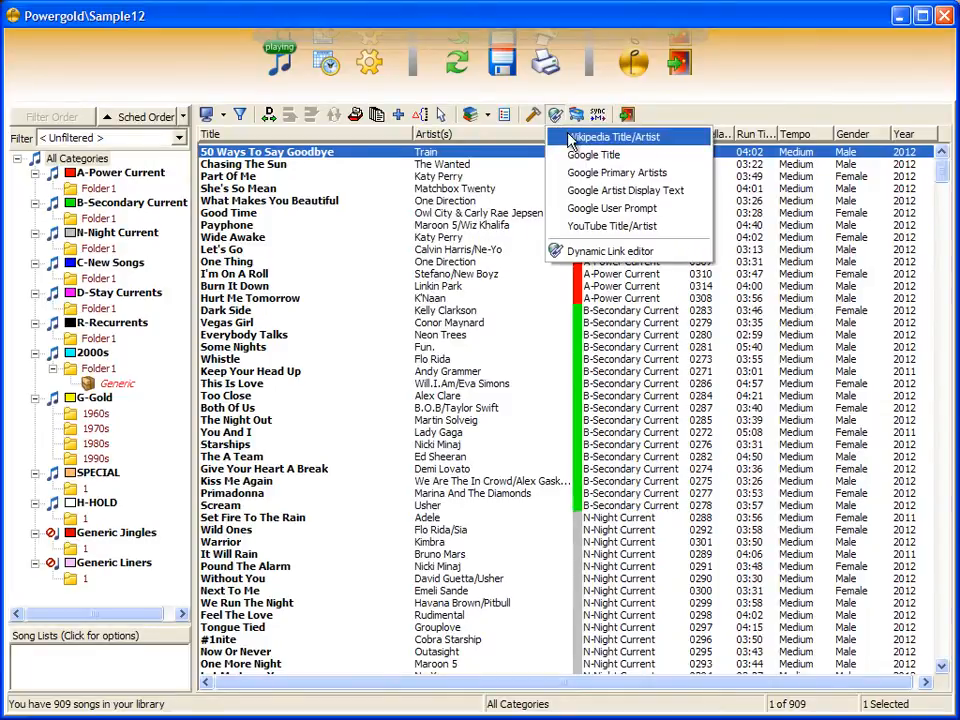
pyautogui.click(570, 138)
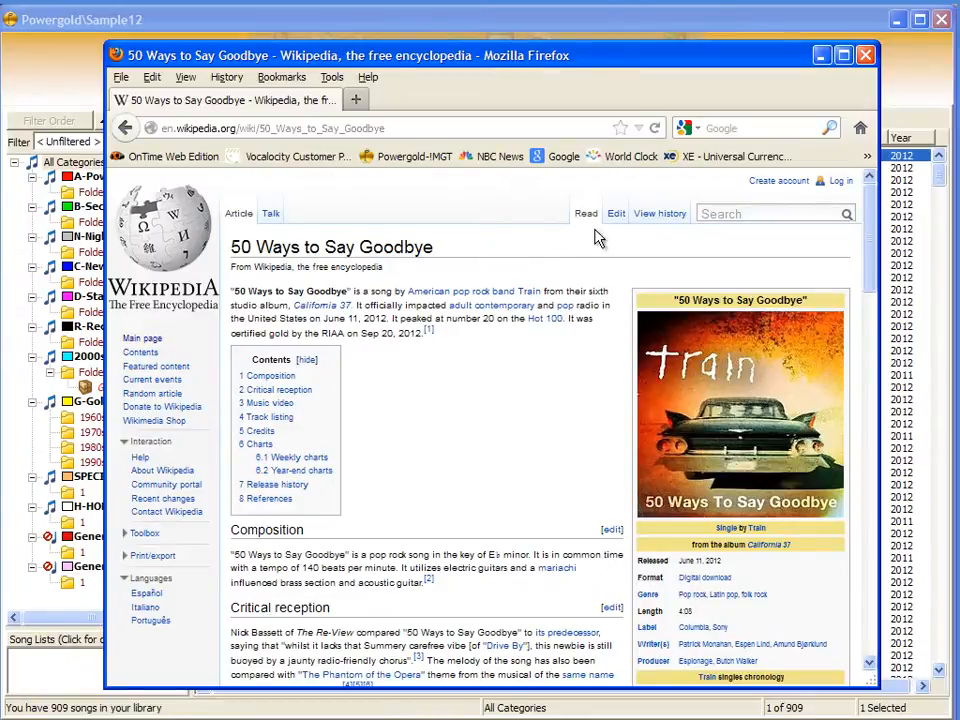
pyautogui.click(866, 57)
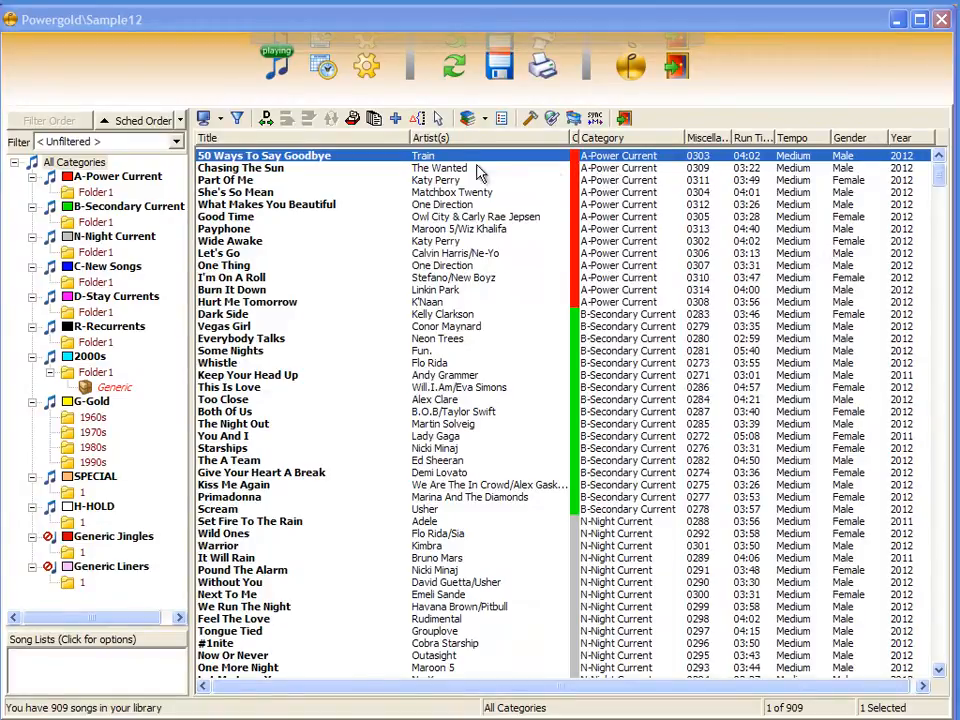
# - Open the category rule settings, expand the whole category tree and display the rules of A-Power Current
pyautogui.click(368, 72)
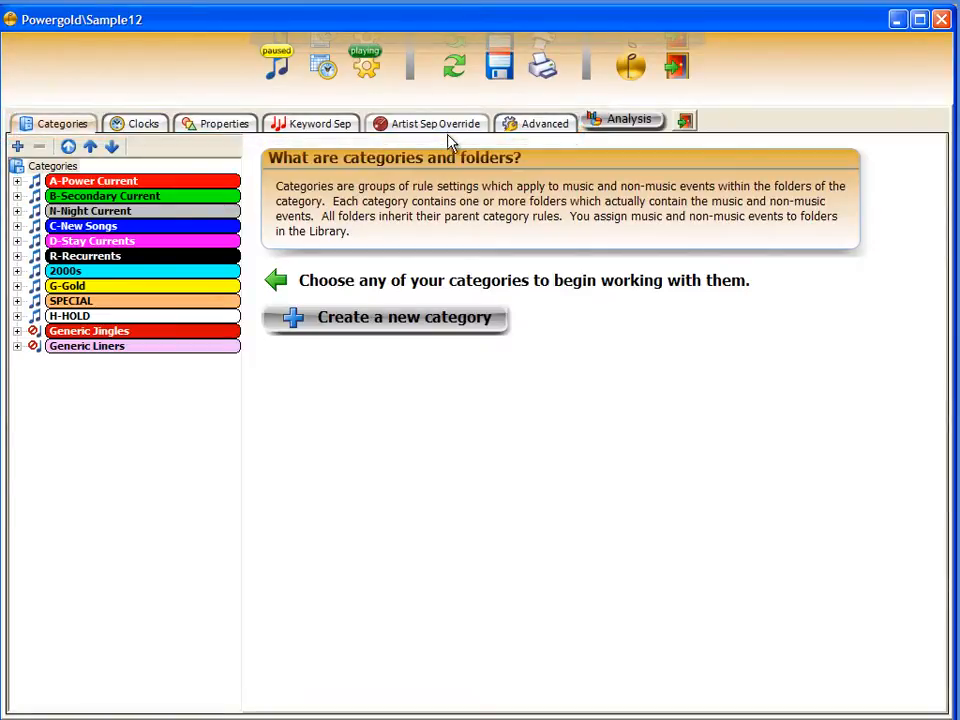
pyautogui.click(114, 147)
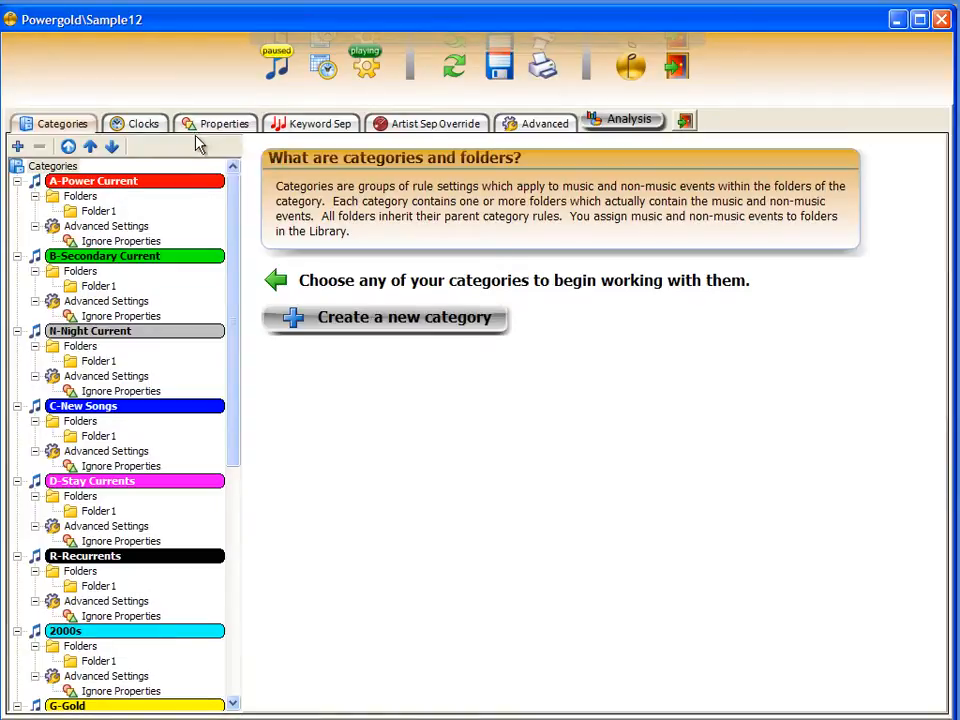
pyautogui.click(195, 189)
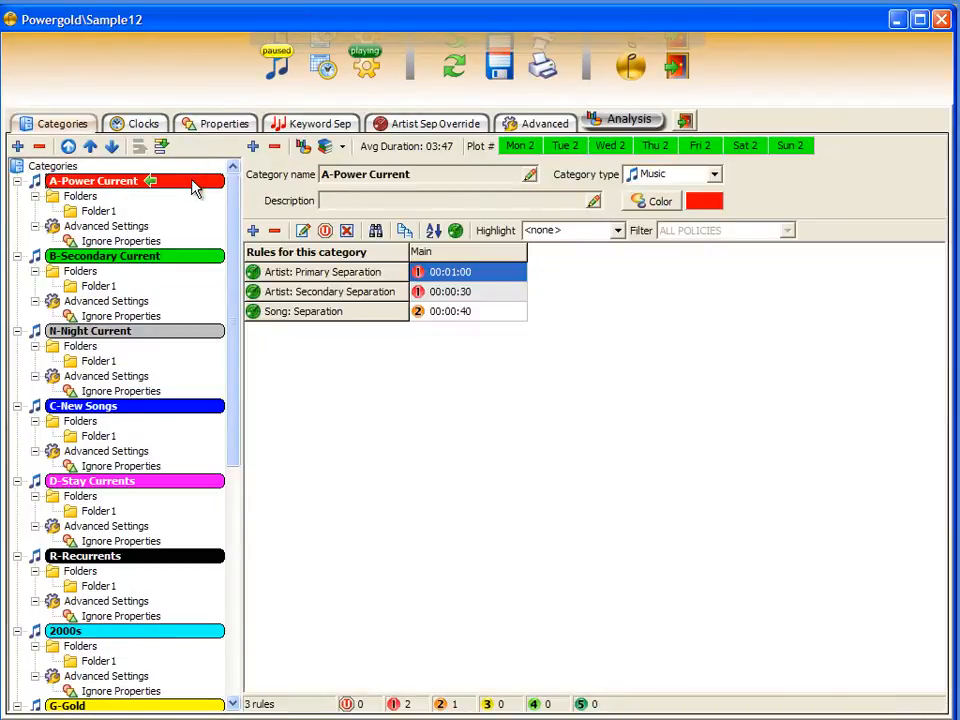
# - Review the colour palette and the list of available rules for the A-Power Current category, cancelling both dialogs
pyautogui.click(660, 204)
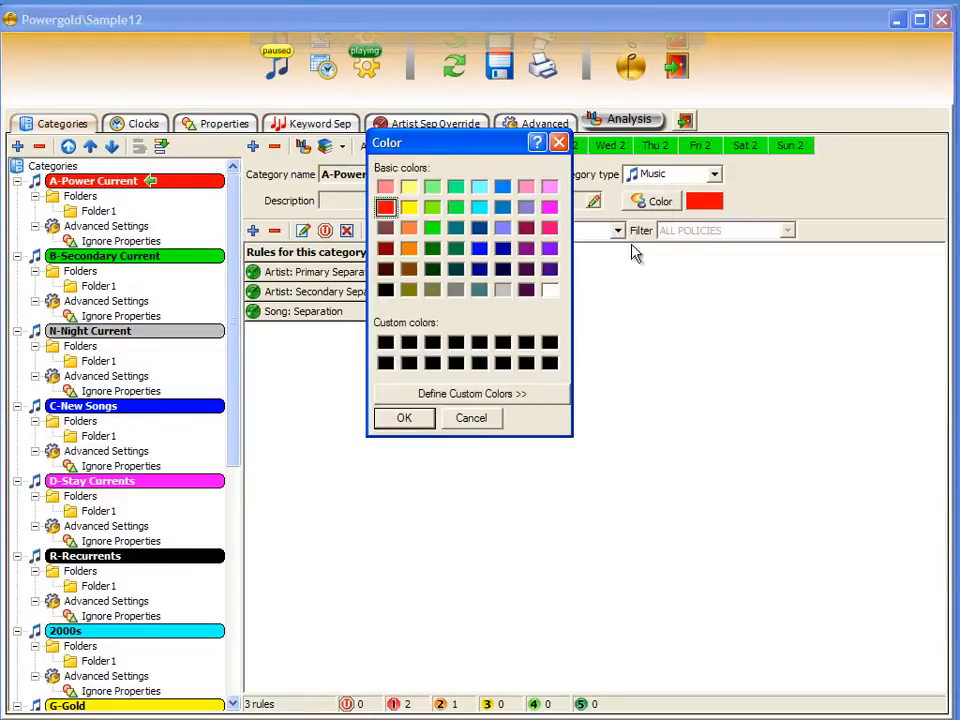
pyautogui.click(481, 424)
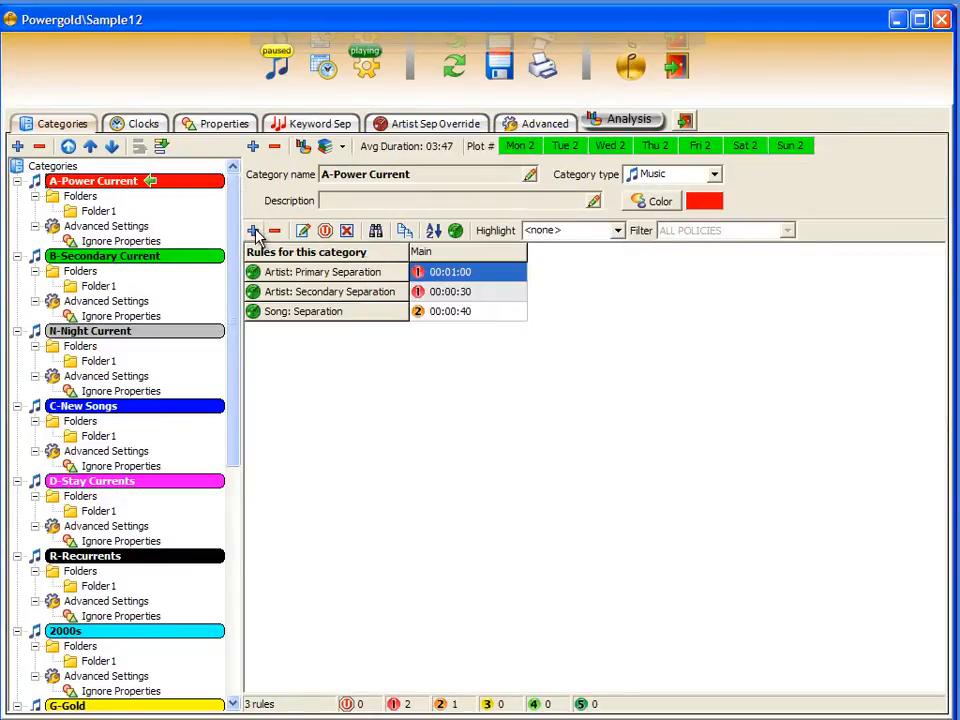
pyautogui.click(255, 231)
pyautogui.click(354, 149)
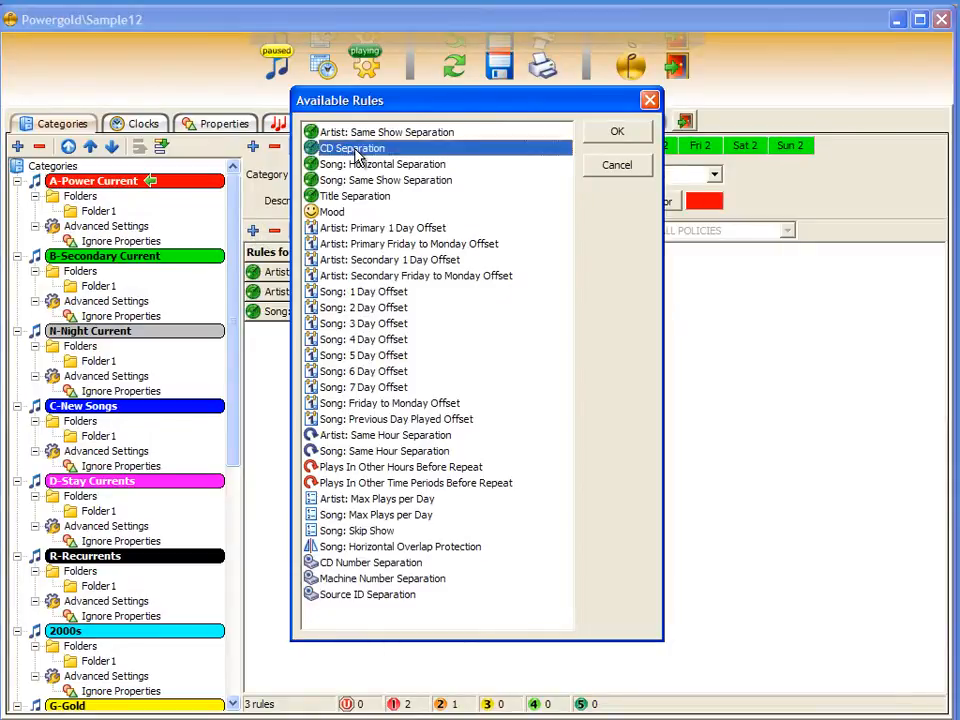
pyautogui.click(618, 165)
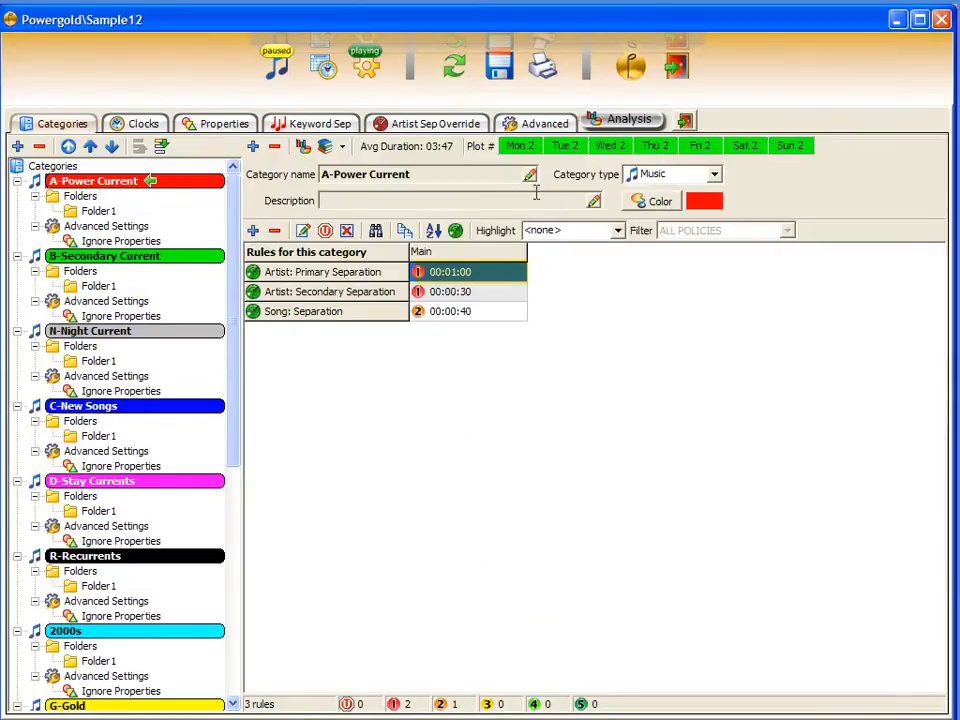
# - Set the Core value of A-Power Current's Artist: Primary Separation rule to 00:00:25
pyautogui.doubleClick(462, 276)
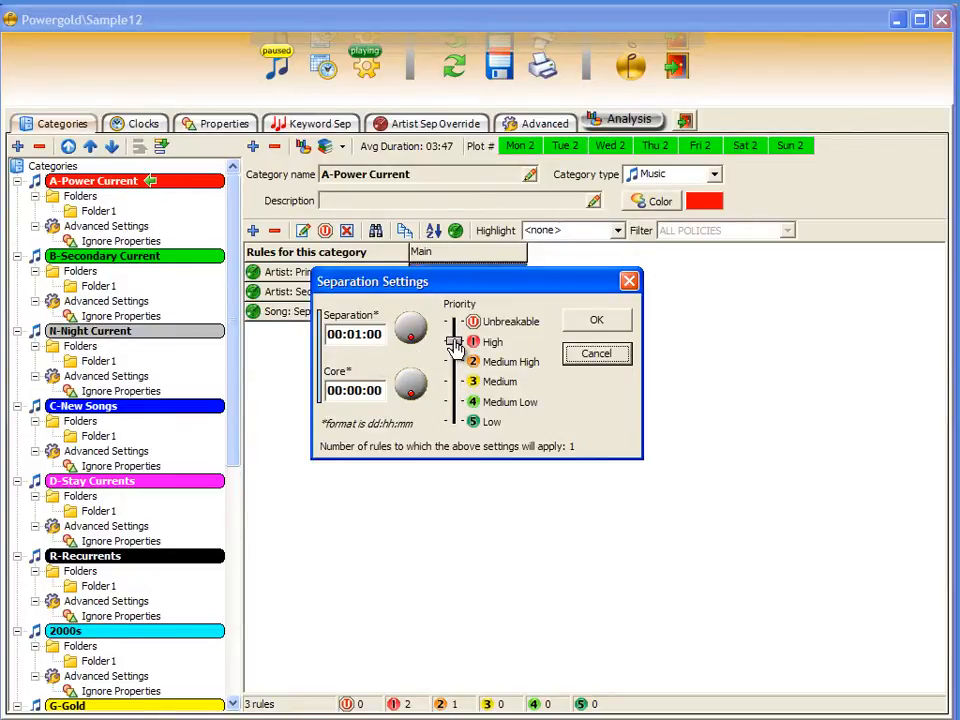
pyautogui.moveTo(455, 345)
pyautogui.mouseDown()
pyautogui.moveTo(455, 383)
pyautogui.moveTo(455, 332)
pyautogui.moveTo(447, 340)
pyautogui.mouseUp()
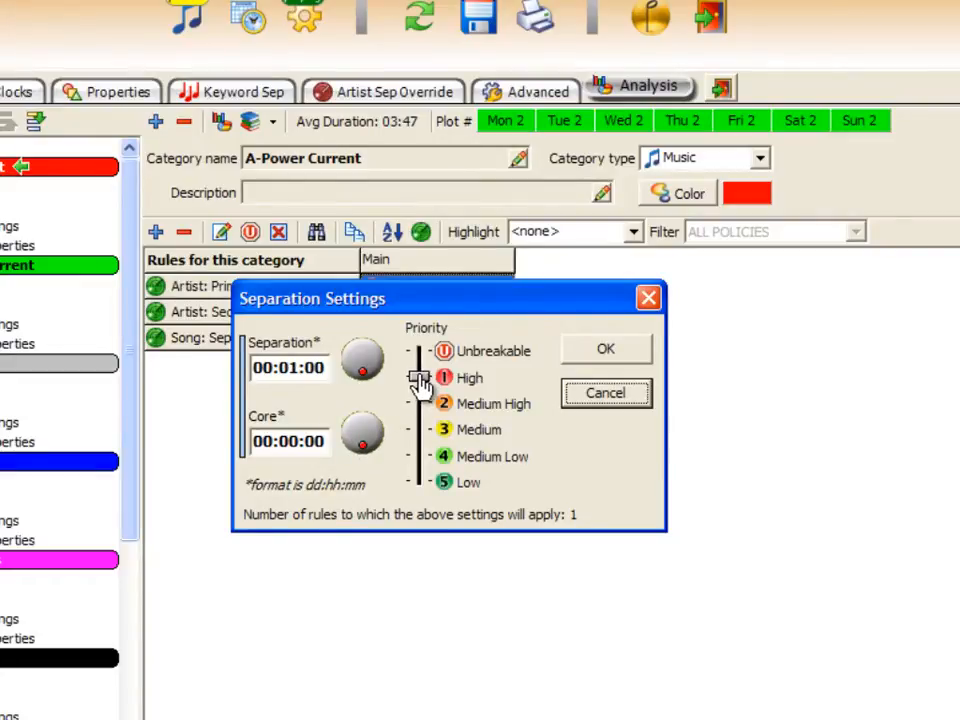
pyautogui.moveTo(417, 381)
pyautogui.mouseDown()
pyautogui.moveTo(418, 399)
pyautogui.moveTo(414, 382)
pyautogui.mouseUp()
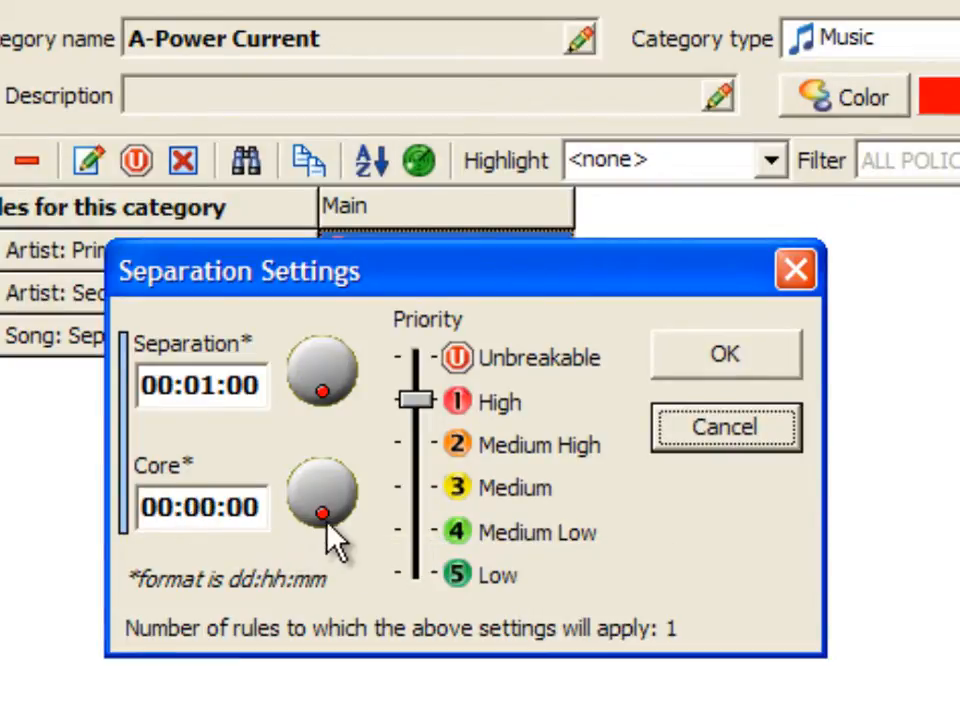
pyautogui.moveTo(325, 518); pyautogui.dragTo(305, 465)
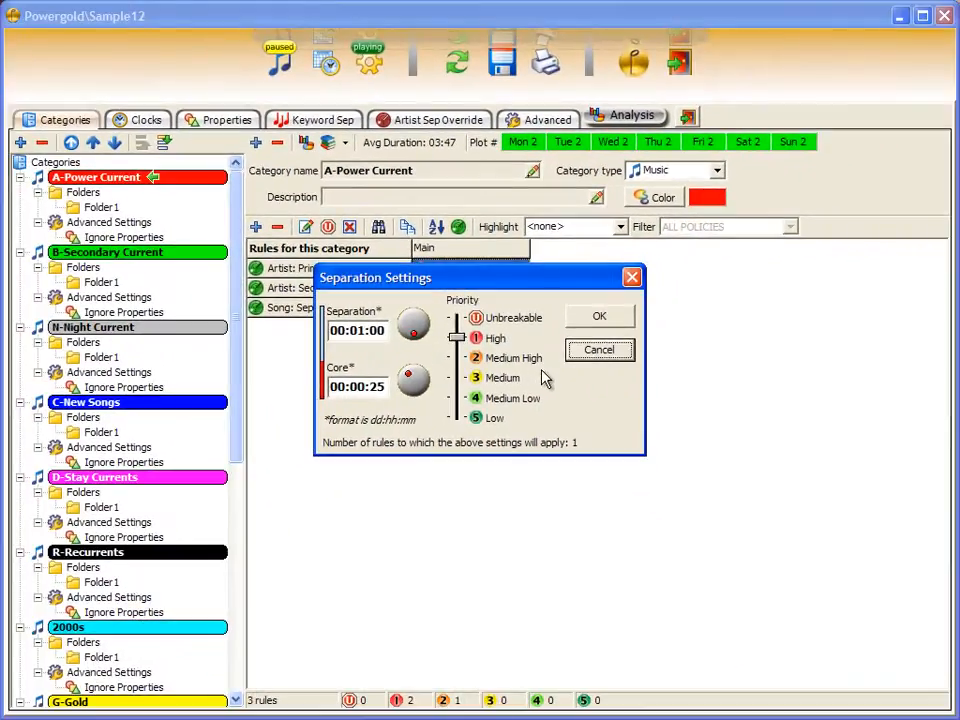
pyautogui.click(587, 323)
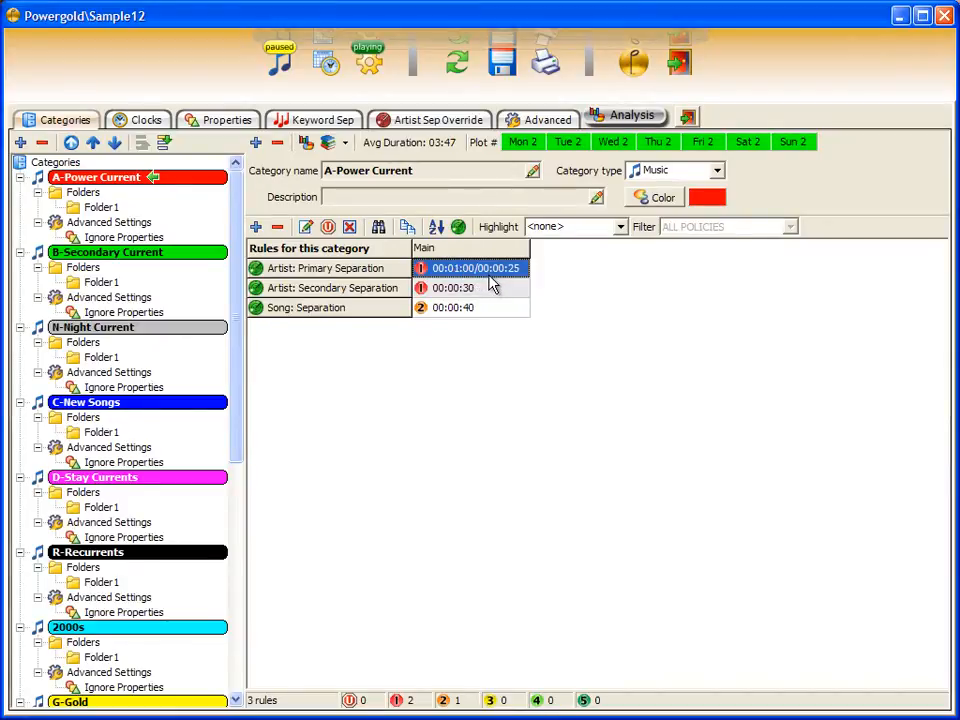
# - Show the clocks with all their groups expanded, and create a new clock group named Holiday
pyautogui.click(144, 122)
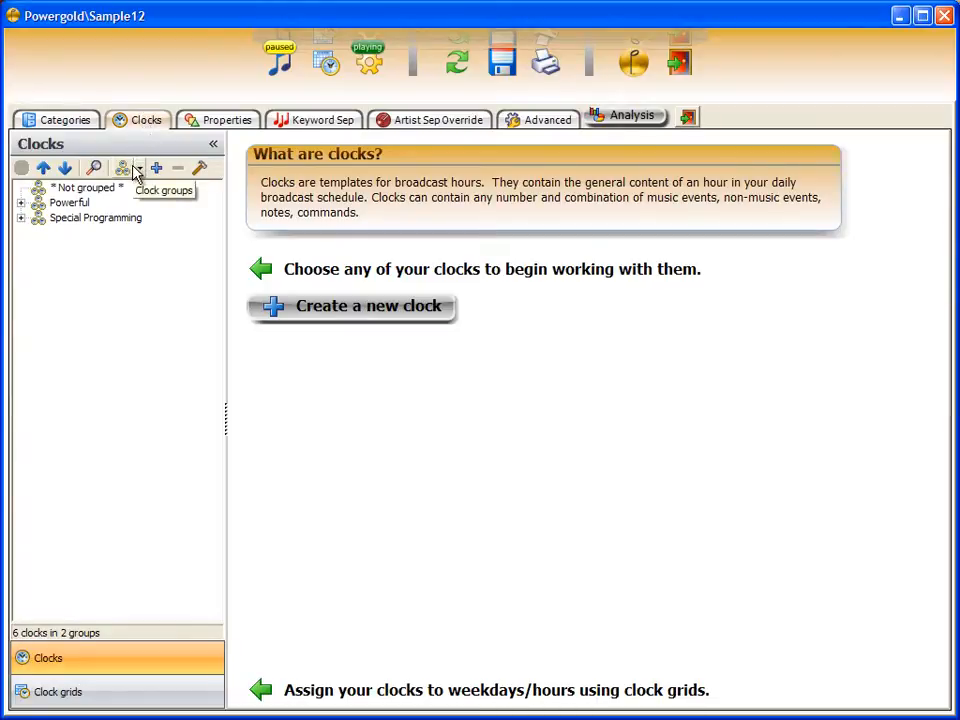
pyautogui.click(66, 169)
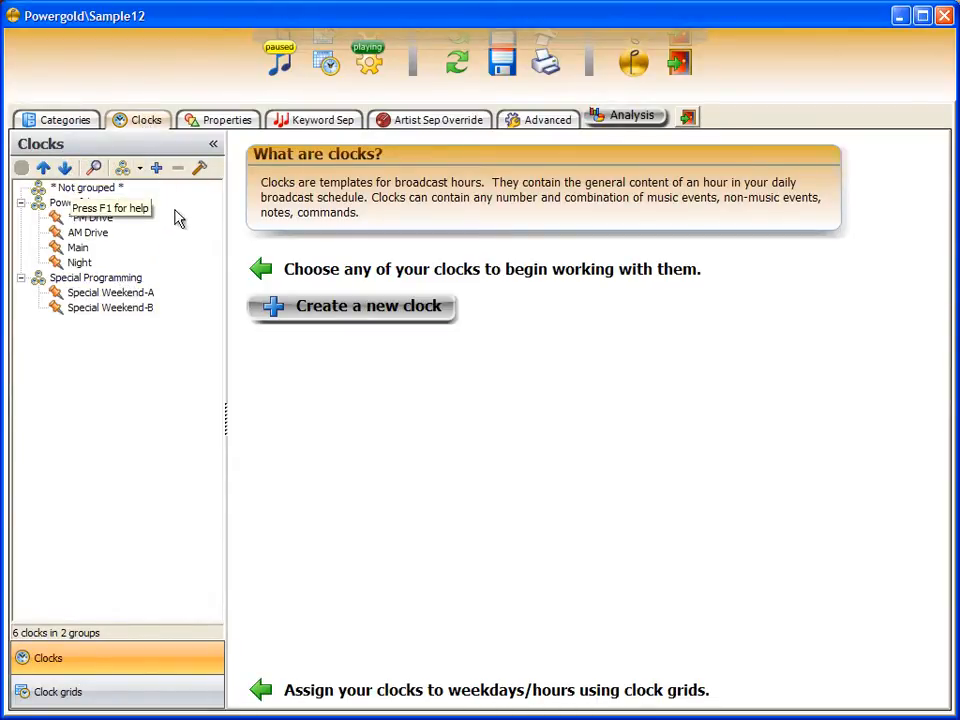
pyautogui.click(140, 172)
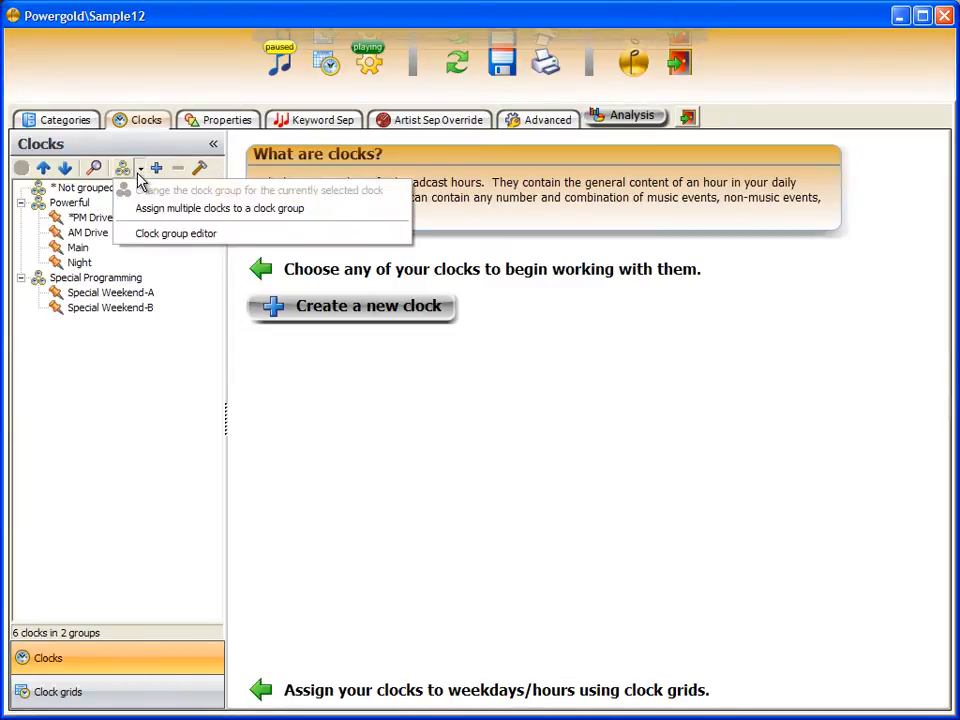
pyautogui.click(160, 233)
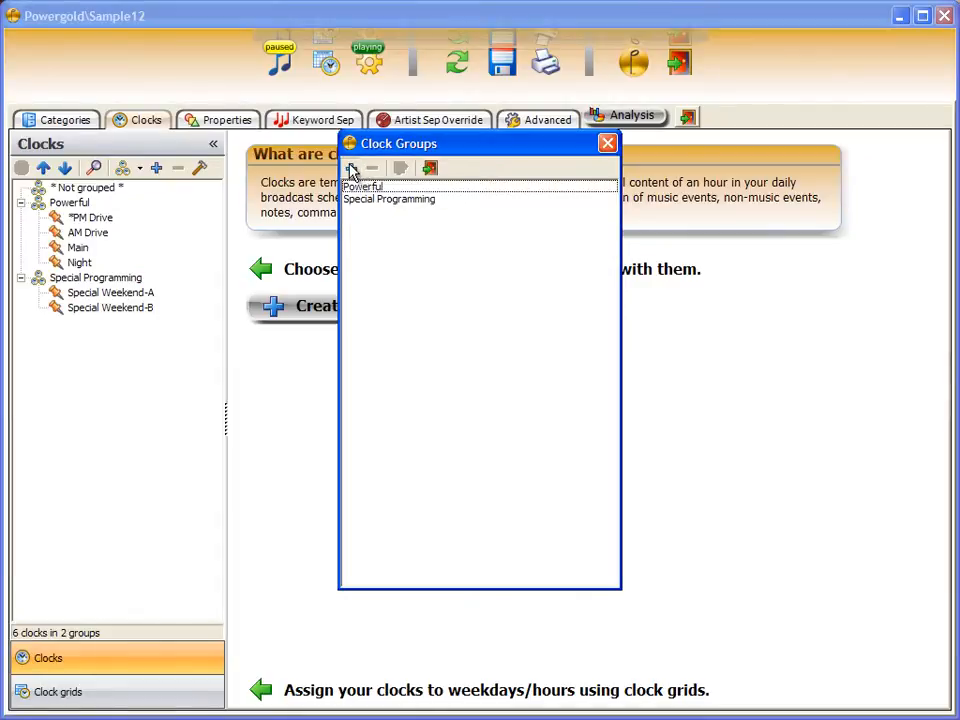
pyautogui.click(351, 169)
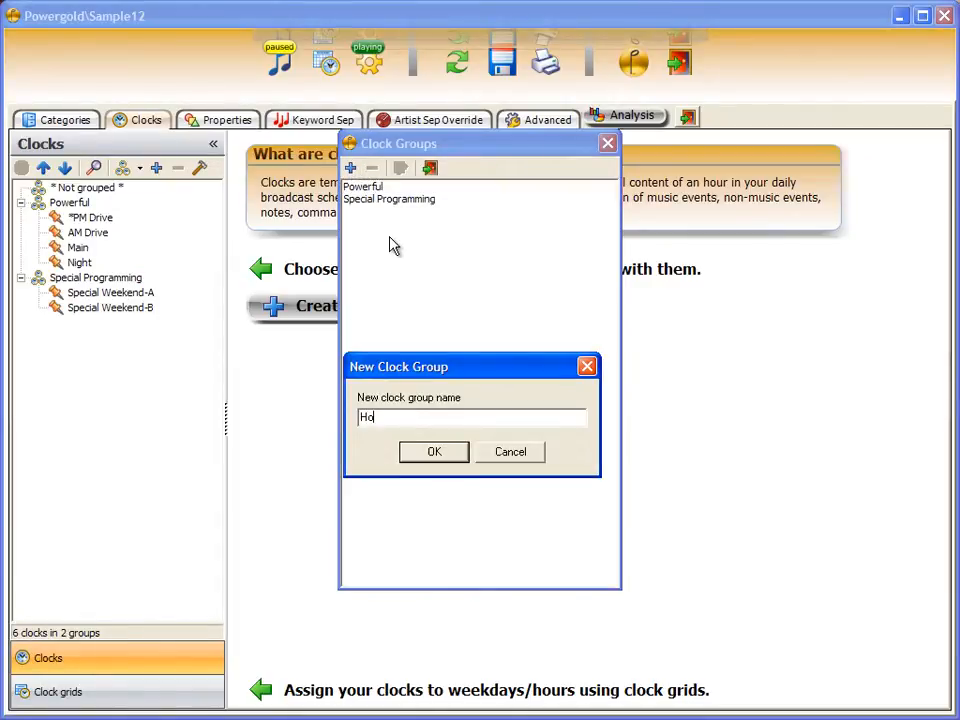
pyautogui.write('Holiday')
pyautogui.press('Return')
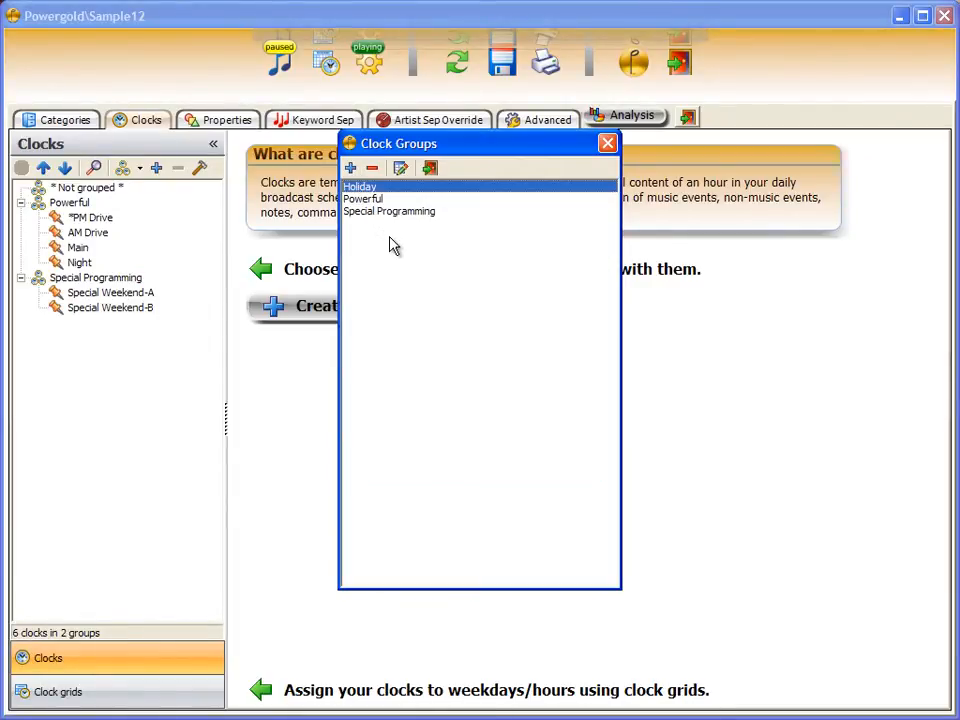
# - Close the clock groups list and display the AM Drive and Special Weekend-A clocks
pyautogui.click(431, 170)
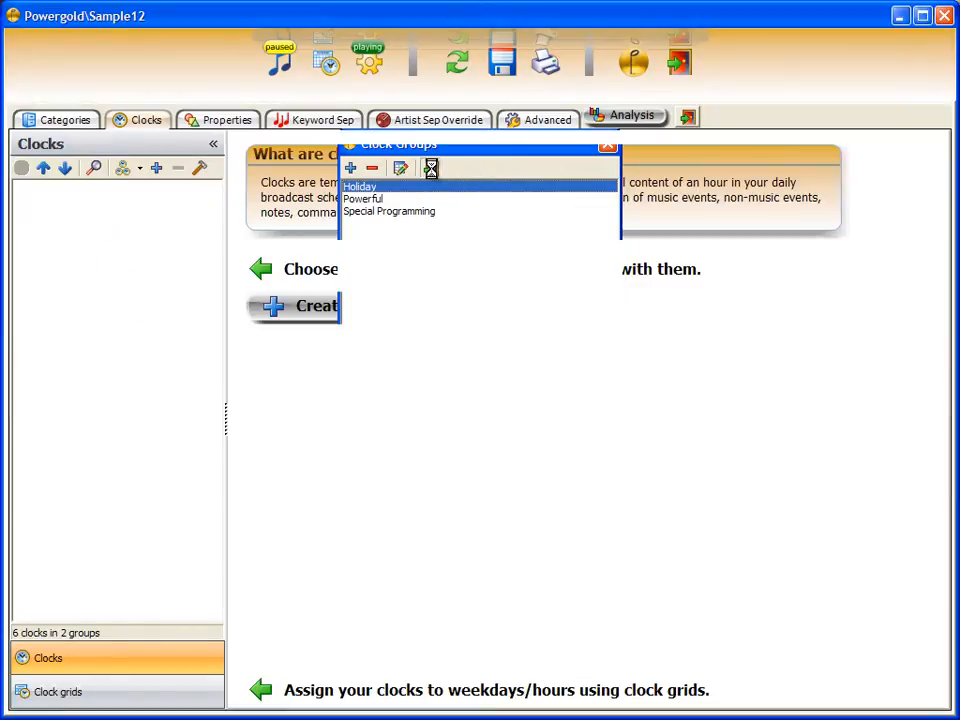
pyautogui.click(80, 247)
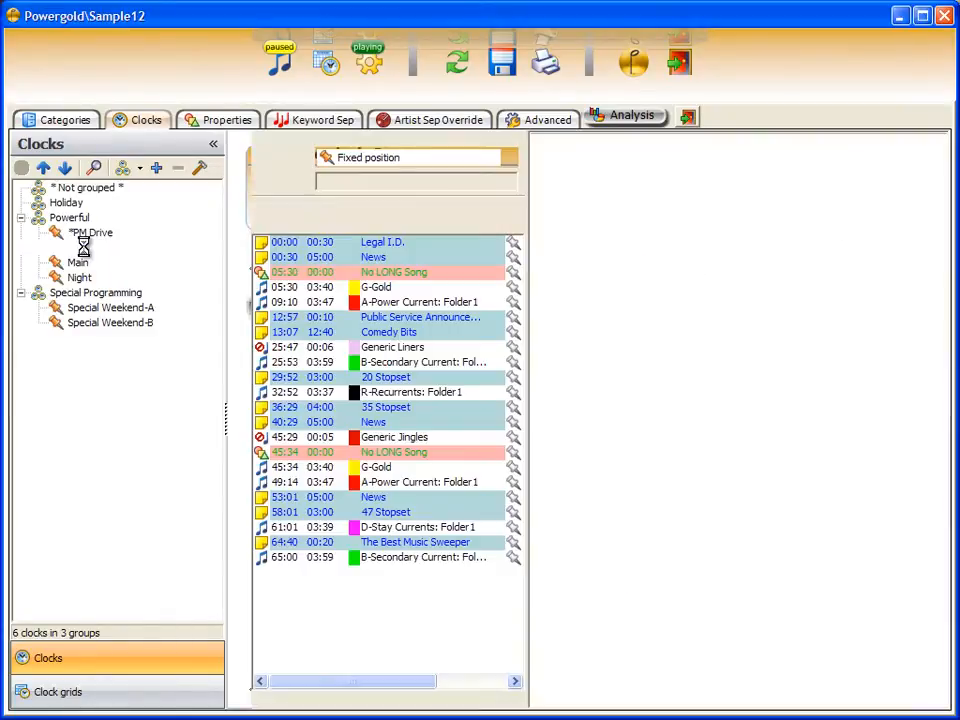
pyautogui.click(80, 308)
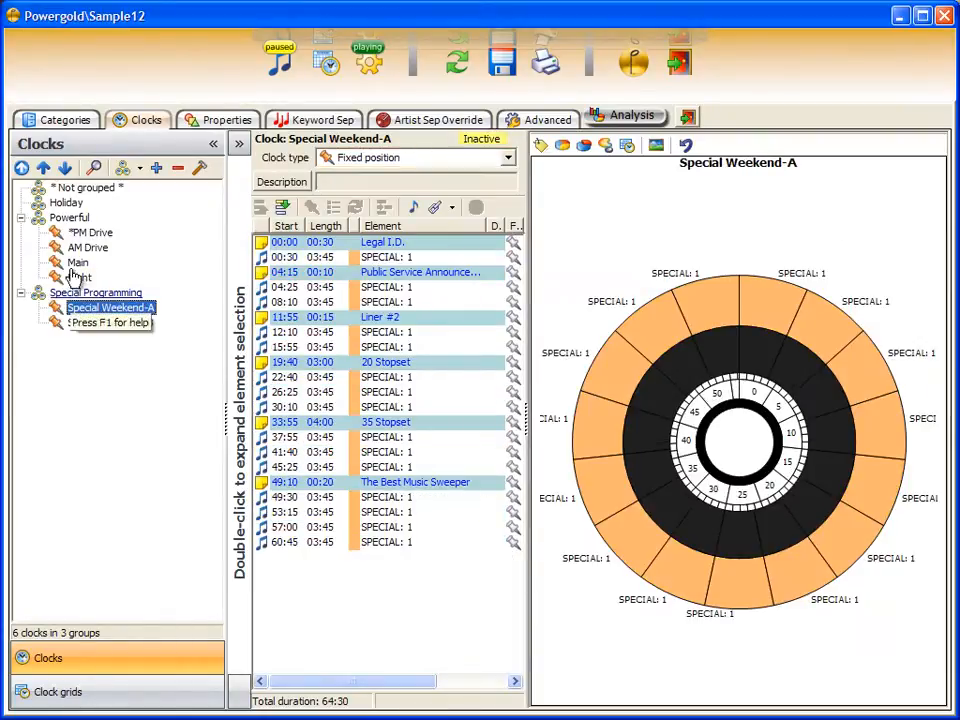
# - Change the clock type of the *PM Drive clock to Natural Flow
pyautogui.click(84, 233)
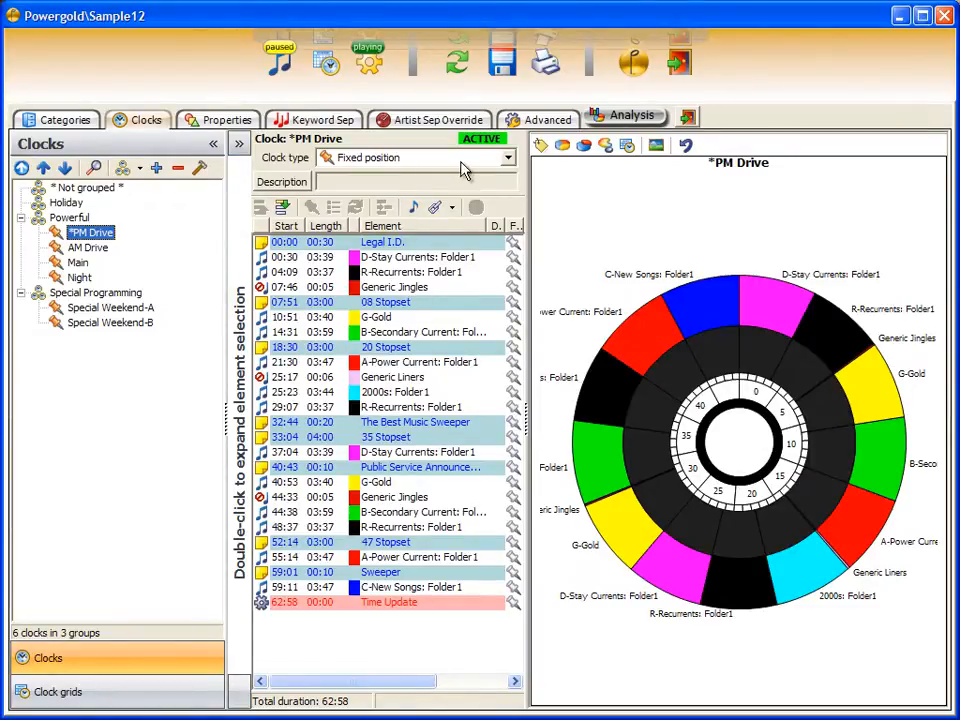
pyautogui.click(509, 159)
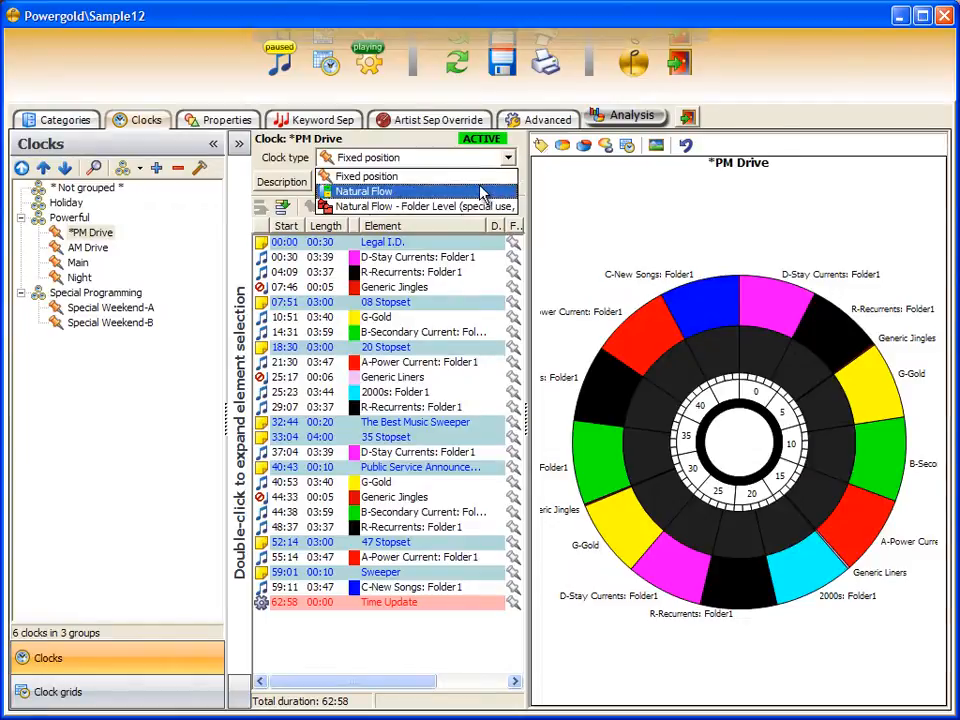
pyautogui.click(484, 191)
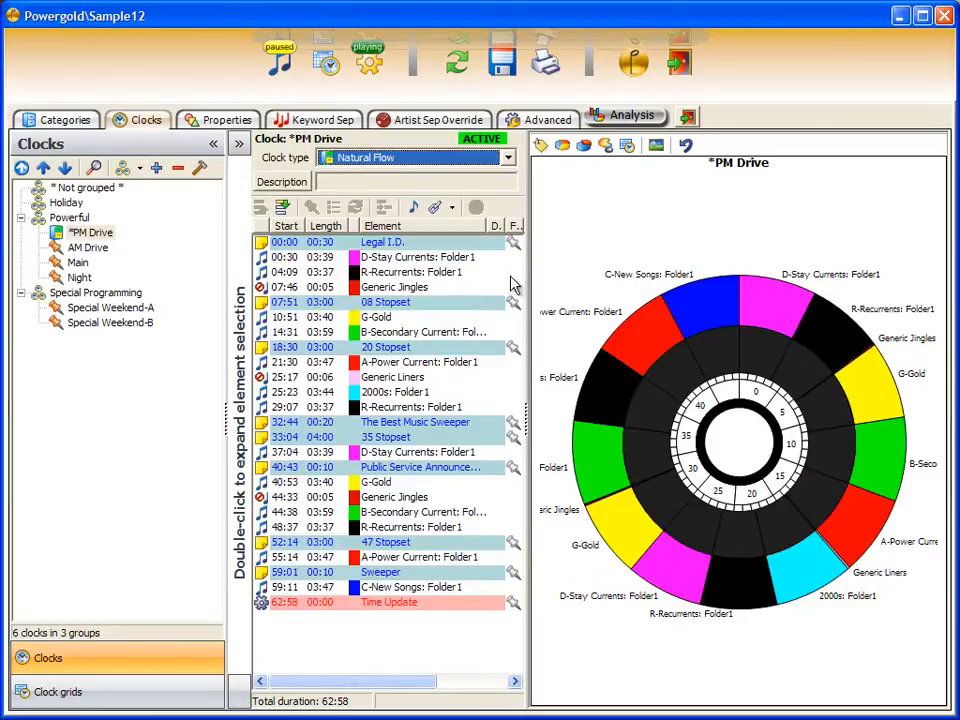
# - Fix the position of the first Generic Jingles element in *PM Drive and apply the change to the category's other positions
pyautogui.click(512, 290)
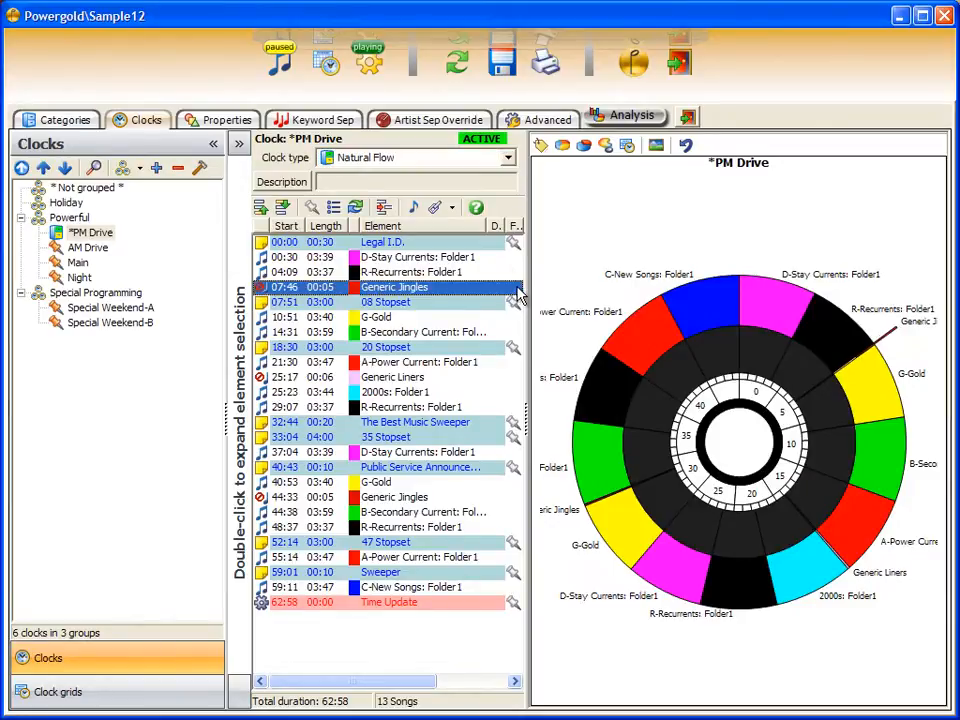
pyautogui.click(313, 212)
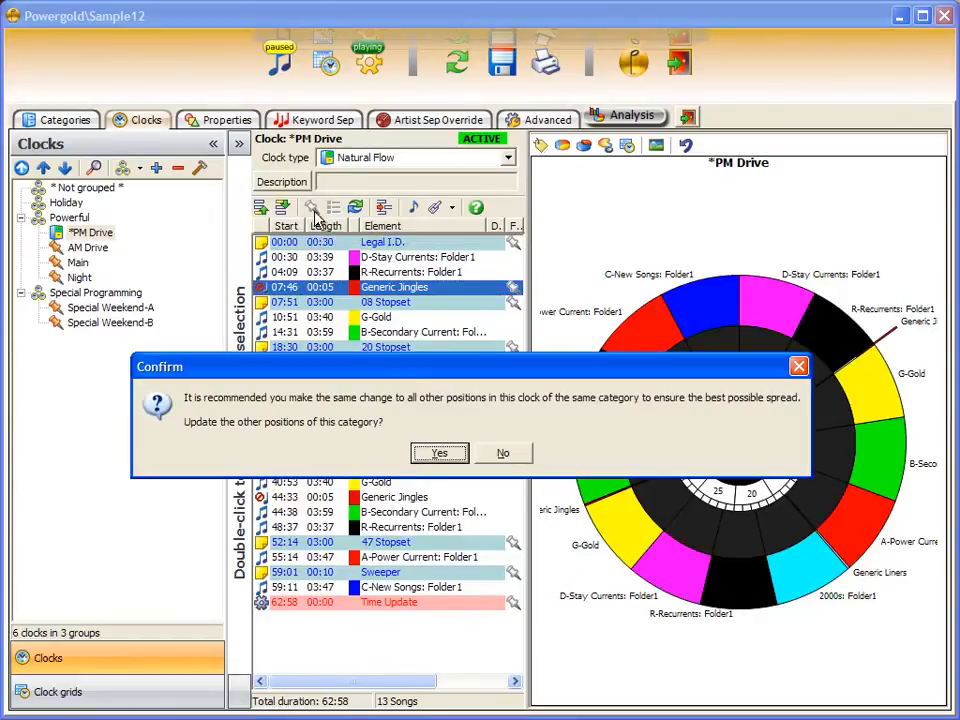
pyautogui.click(446, 457)
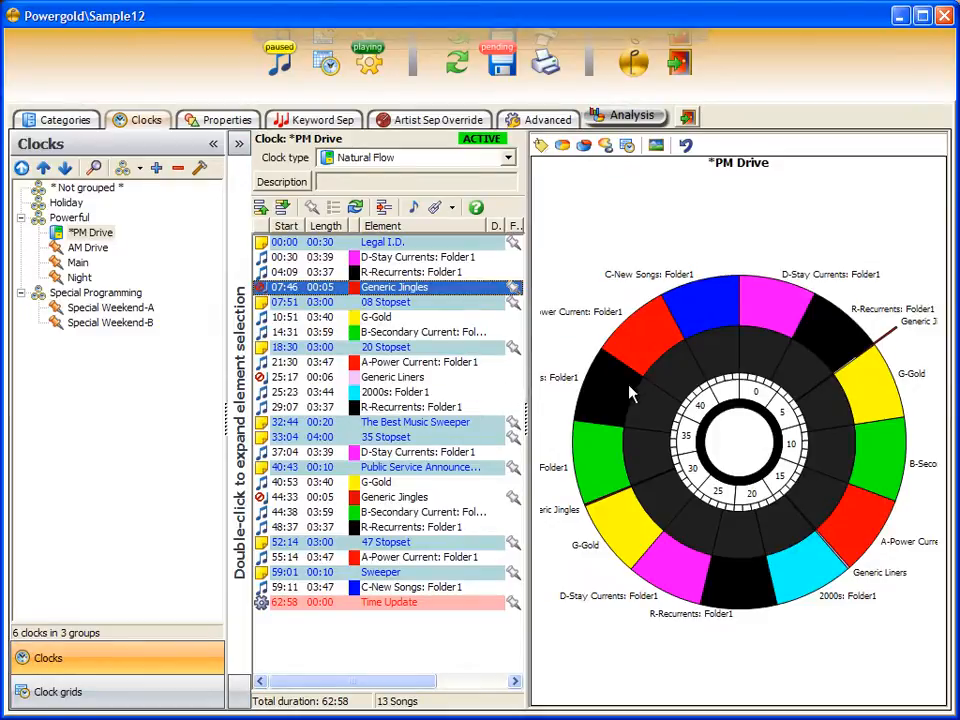
# - Show the list of categories and insert N-Night Current into the *PM Drive clock directly after 08 Stopset
pyautogui.click(428, 260)
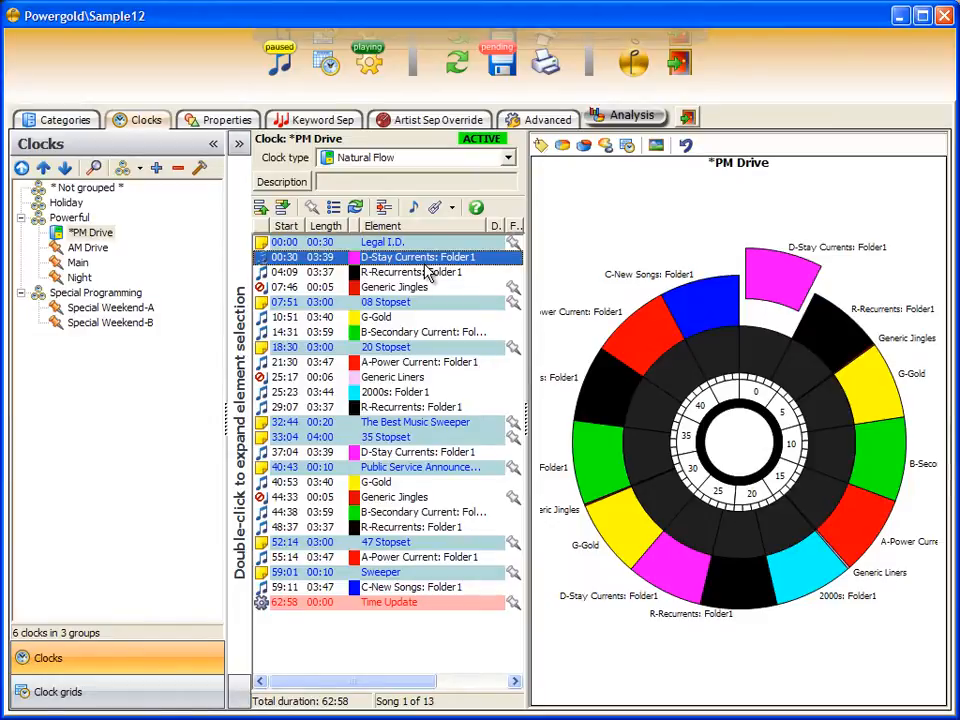
pyautogui.click(240, 148)
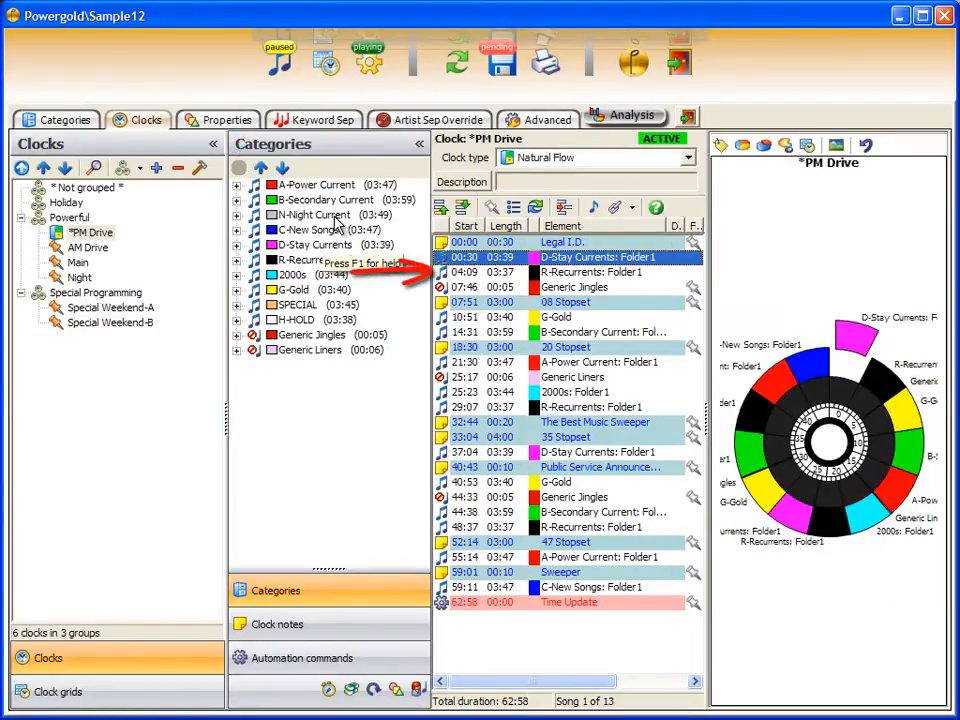
pyautogui.moveTo(337, 222); pyautogui.dragTo(505, 318)
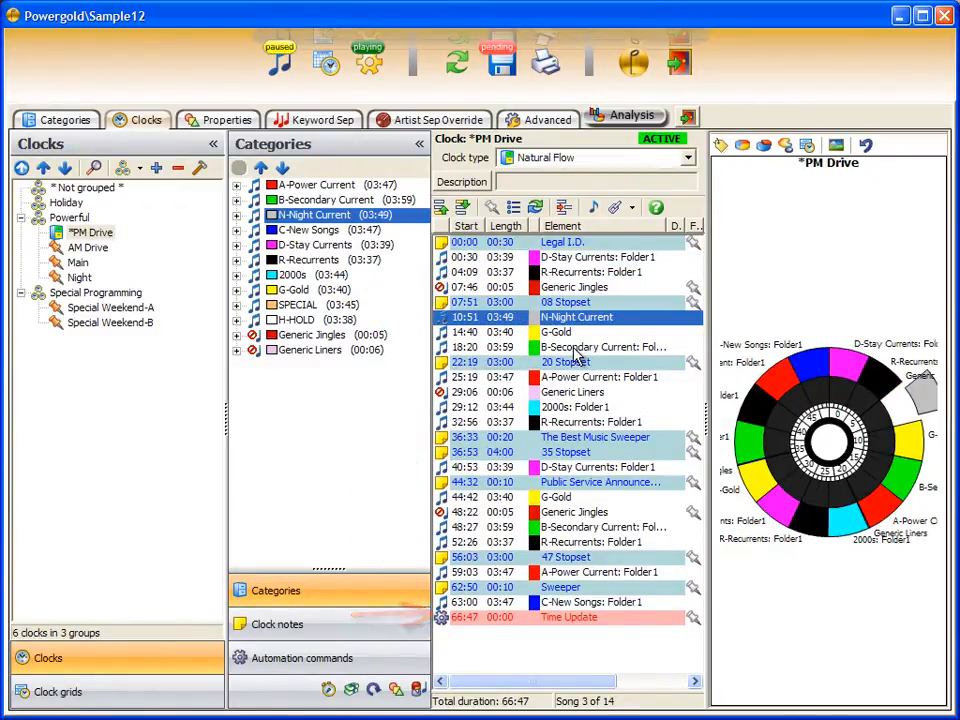
# - Hide the category list and examine the *PM Drive elements one by one on the clock wheel, from R-Recurrents to G-Gold
pyautogui.click(583, 274)
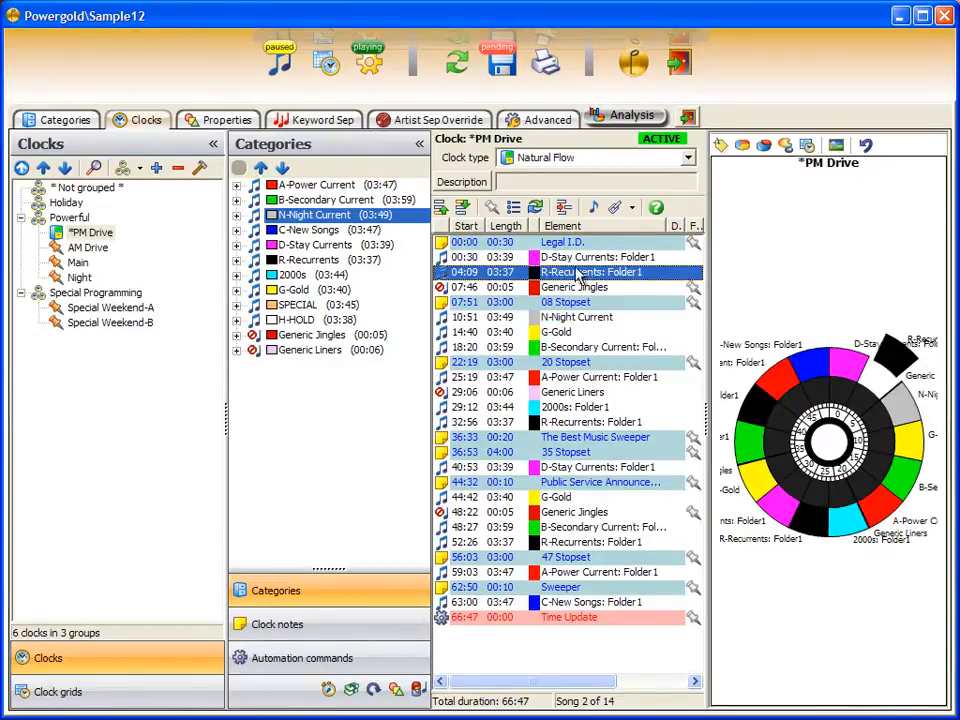
pyautogui.click(419, 144)
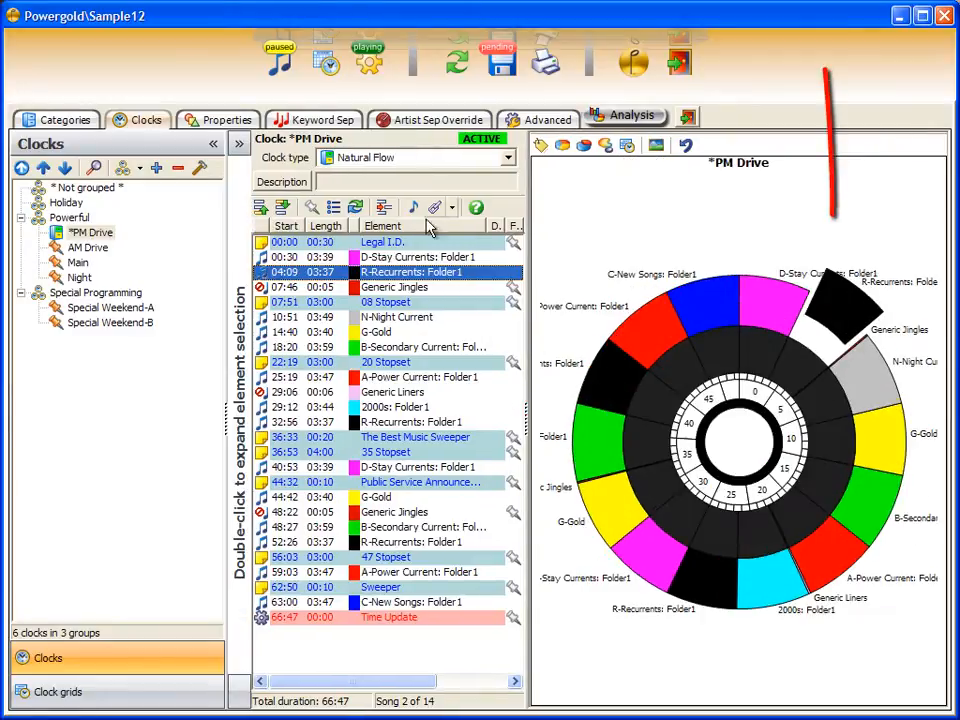
pyautogui.press('Down')
pyautogui.press('Down')
pyautogui.press('Down')
pyautogui.press('Down')
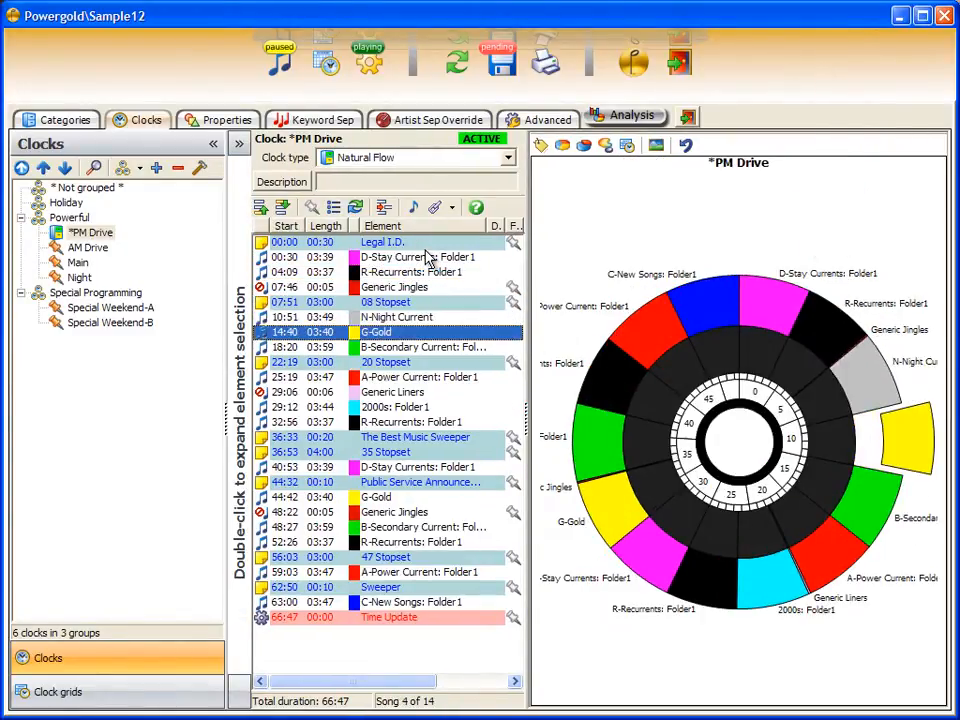
# - Show the properties with the whole tree expanded and review the Female settings of Gender's Max In A Row rule, cancelling the dialog
pyautogui.click(238, 126)
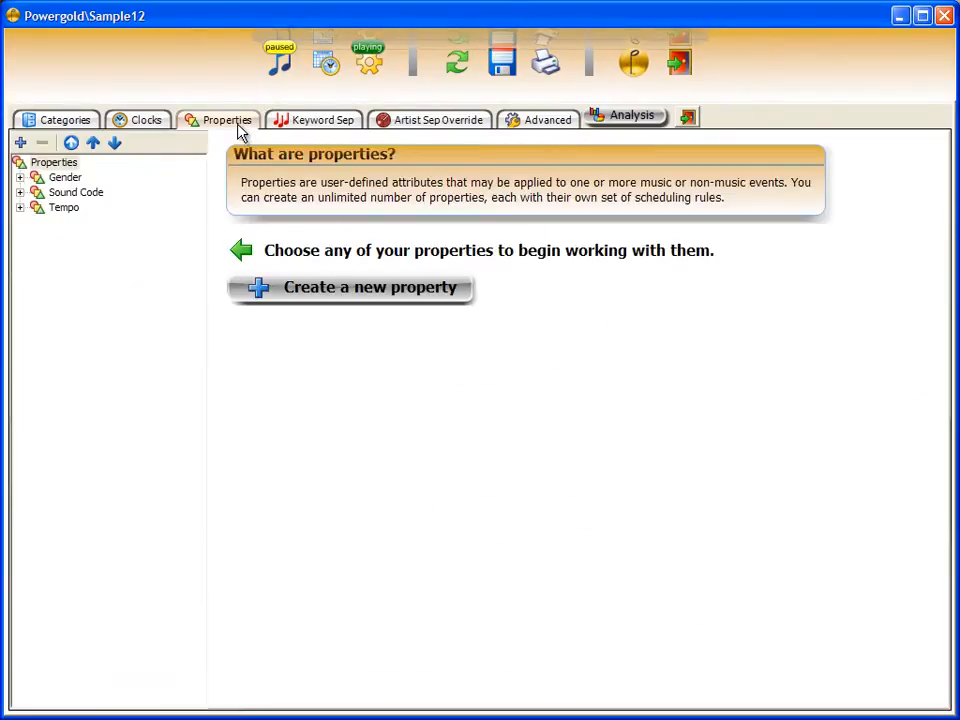
pyautogui.click(114, 143)
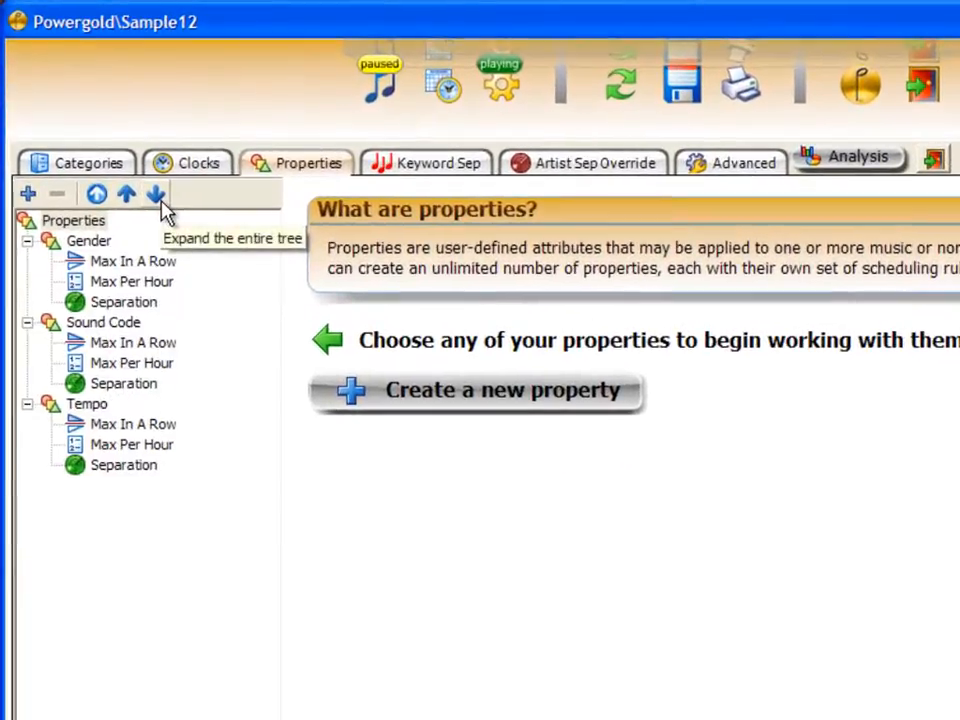
pyautogui.click(100, 247)
pyautogui.click(105, 264)
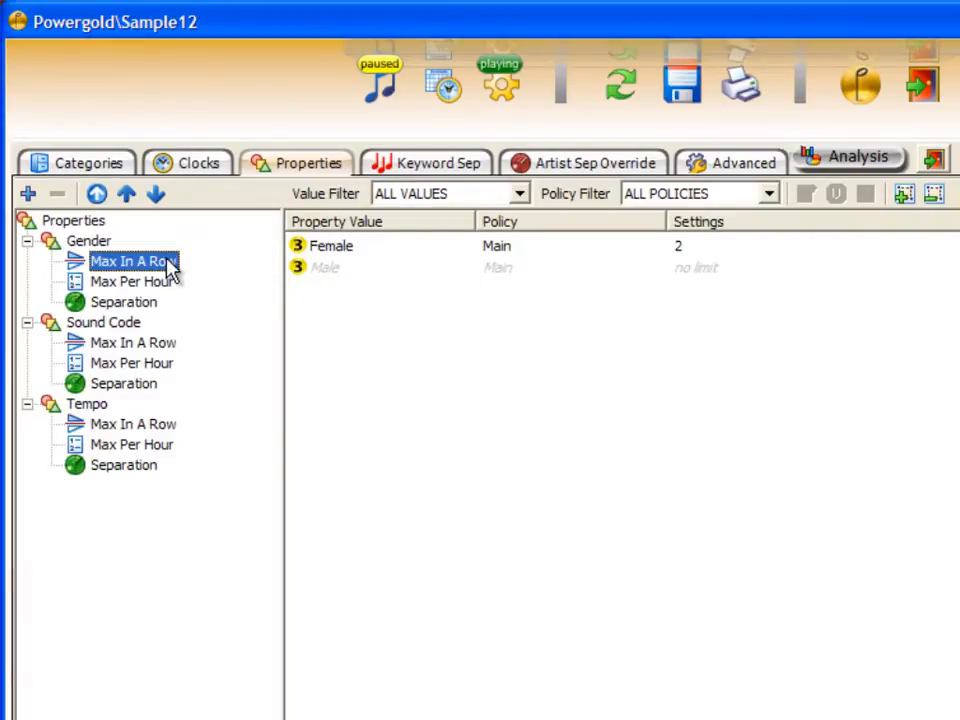
pyautogui.doubleClick(330, 245)
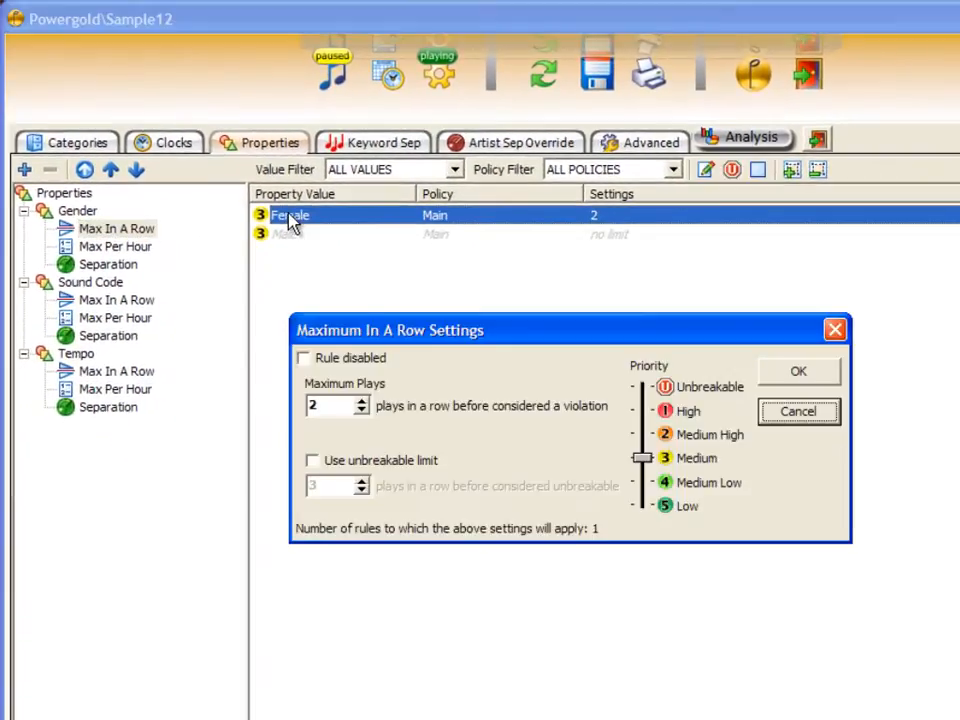
pyautogui.click(784, 414)
# - Review the Female settings of Gender's Max Per Hour rule and cancel without changes
pyautogui.click(118, 250)
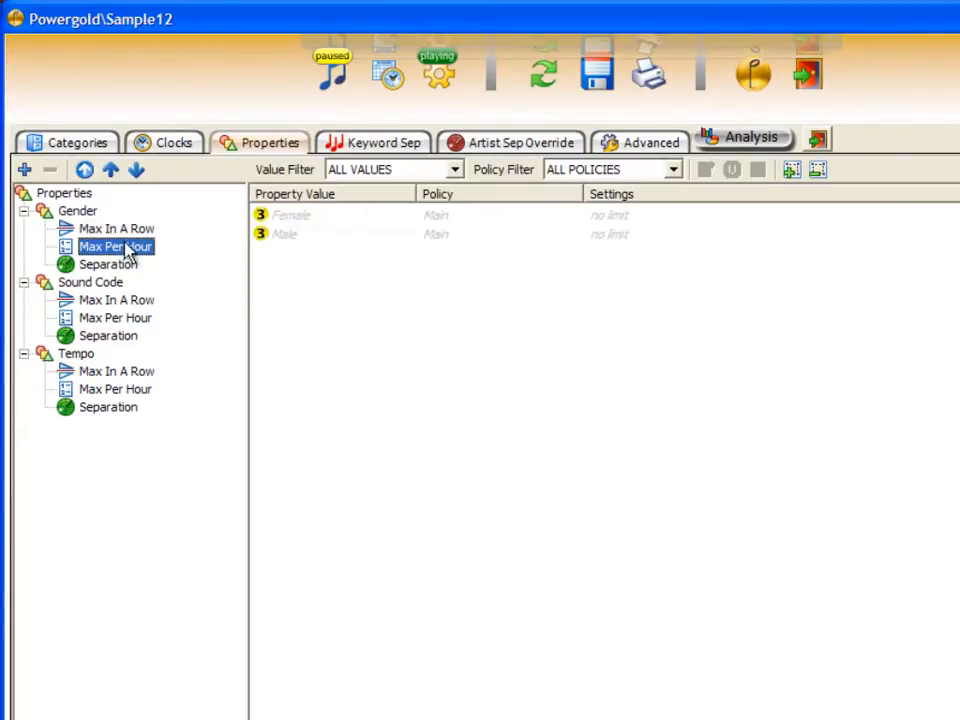
pyautogui.doubleClick(279, 215)
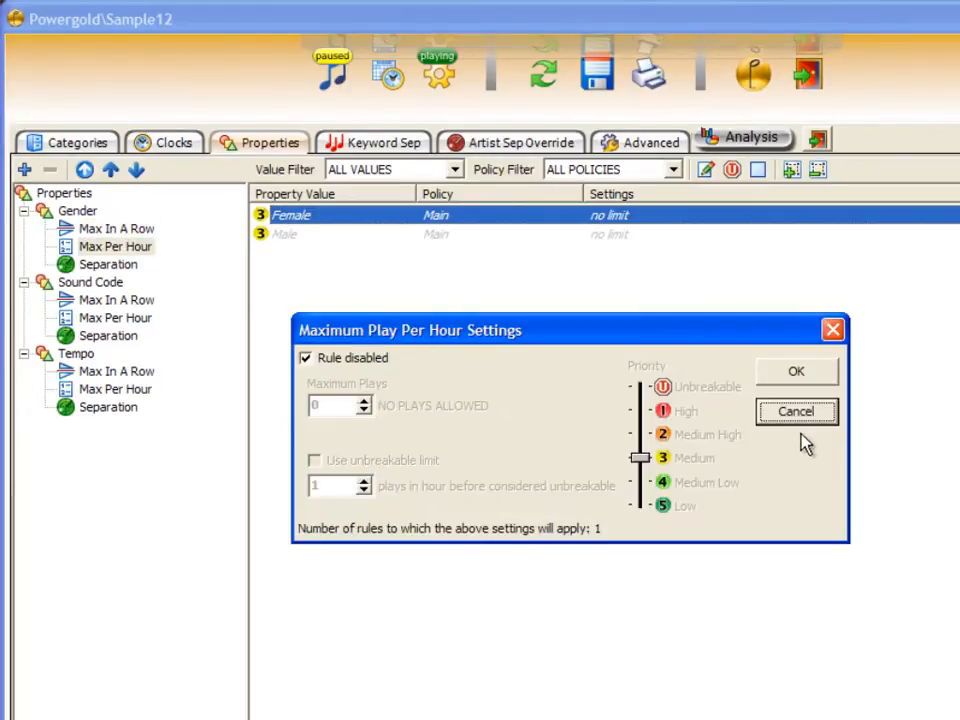
pyautogui.click(798, 414)
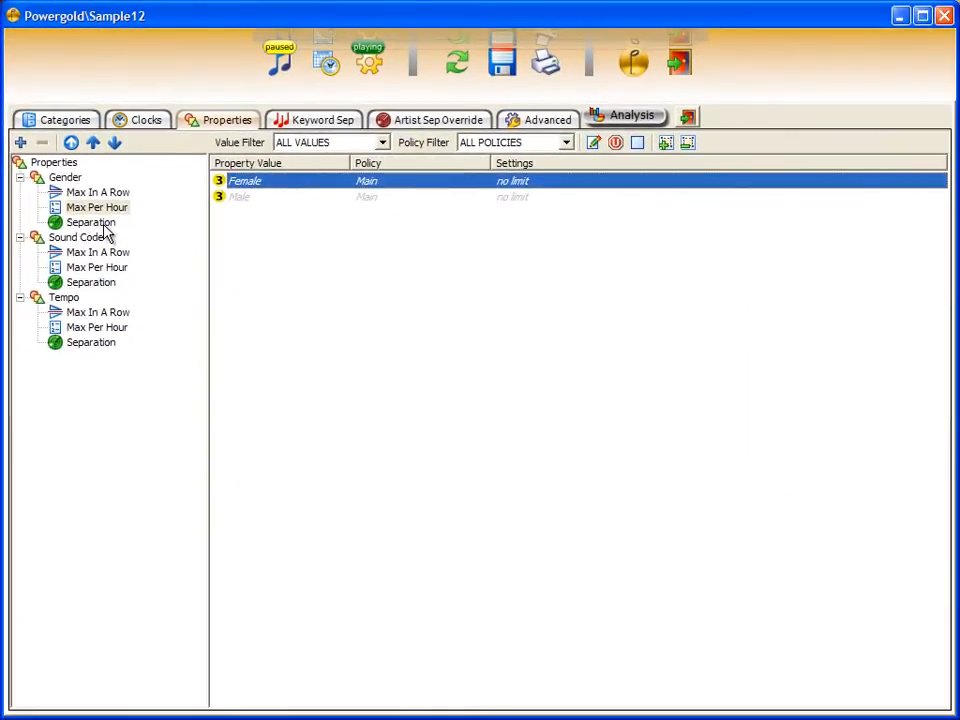
# - Display the Sound Code separation grid and examine the Disco-to-Disco separation rule
pyautogui.click(103, 284)
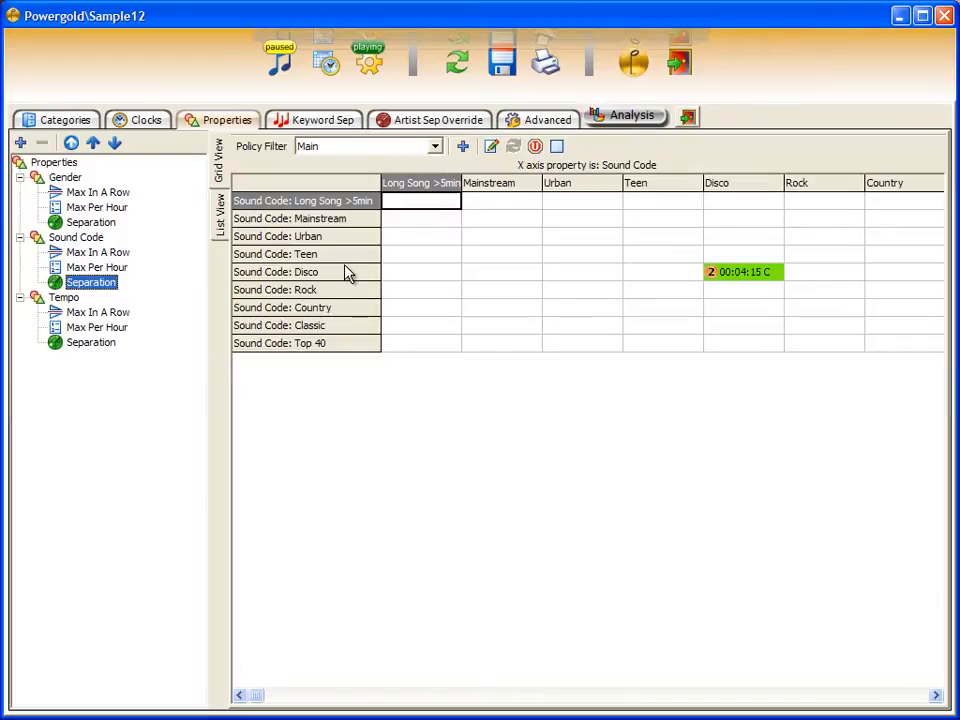
pyautogui.doubleClick(737, 273)
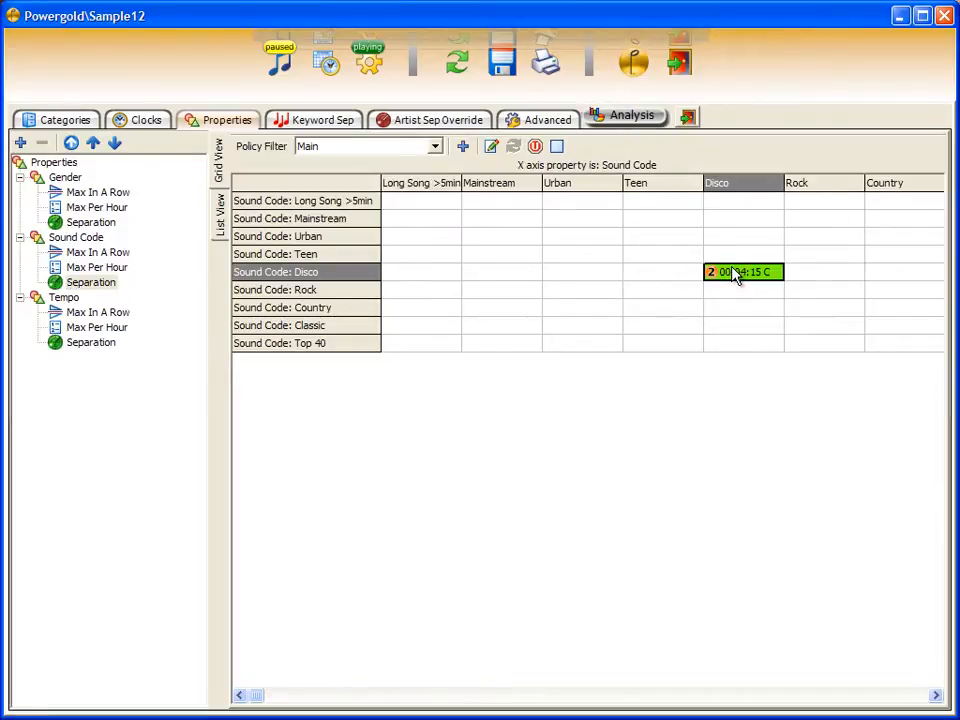
pyautogui.click(626, 328)
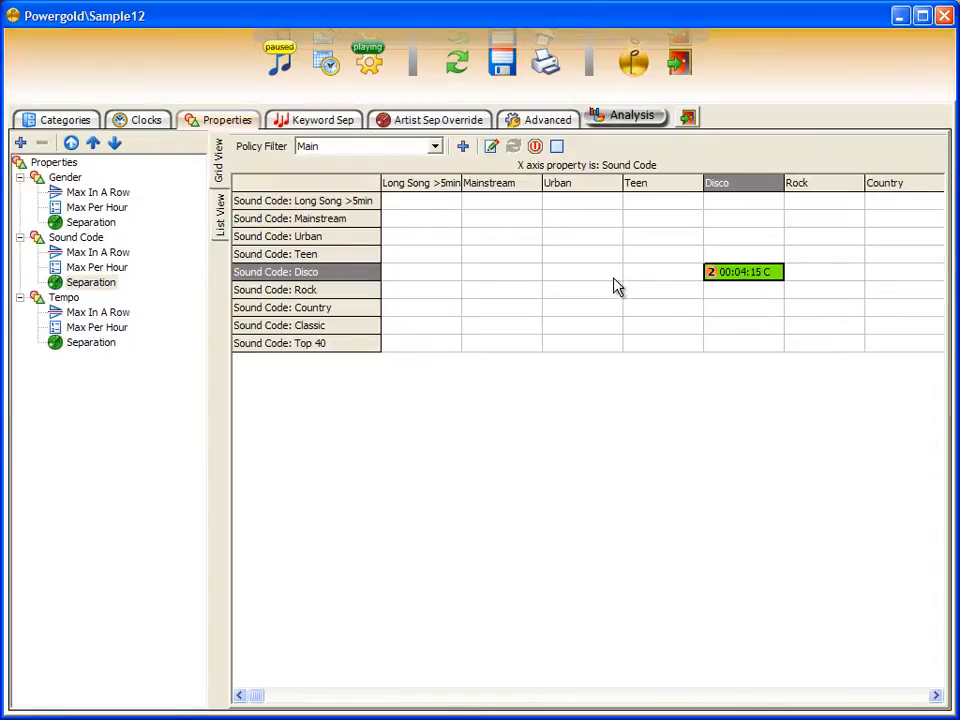
# - Show the keyword separations, open the DISCO keyword and look through its member songs from Bad Girls to Last Dance
pyautogui.click(340, 128)
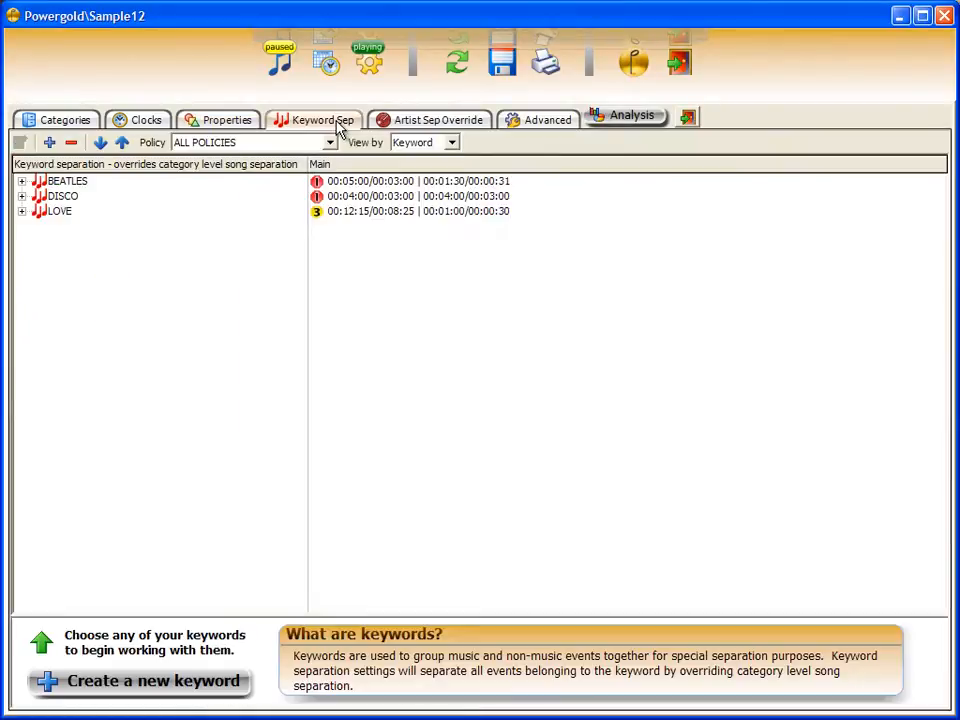
pyautogui.click(43, 200)
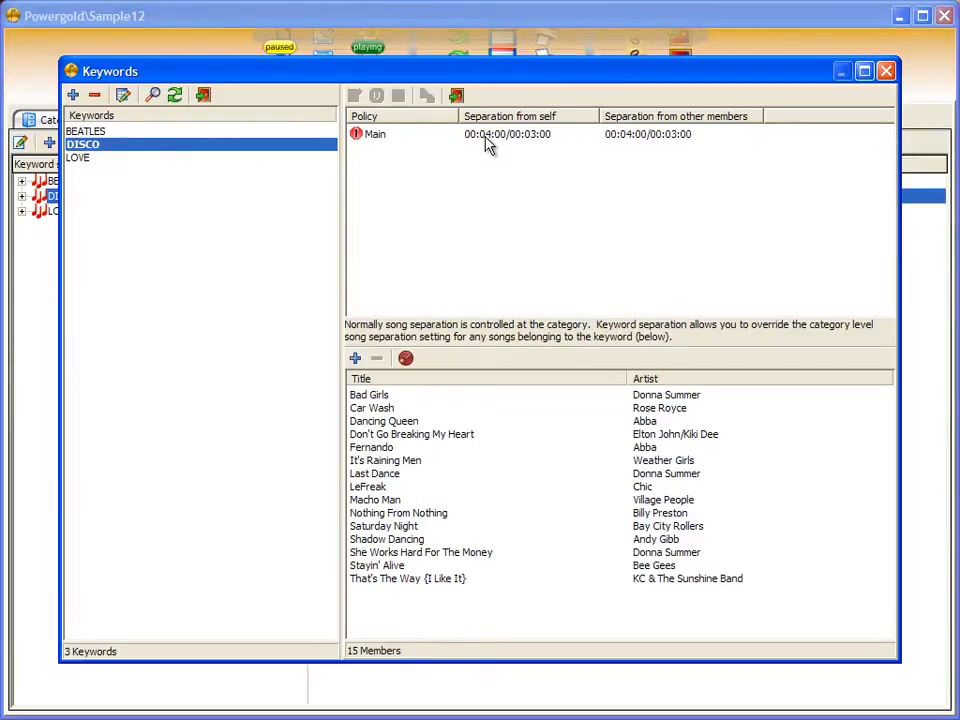
pyautogui.click(664, 397)
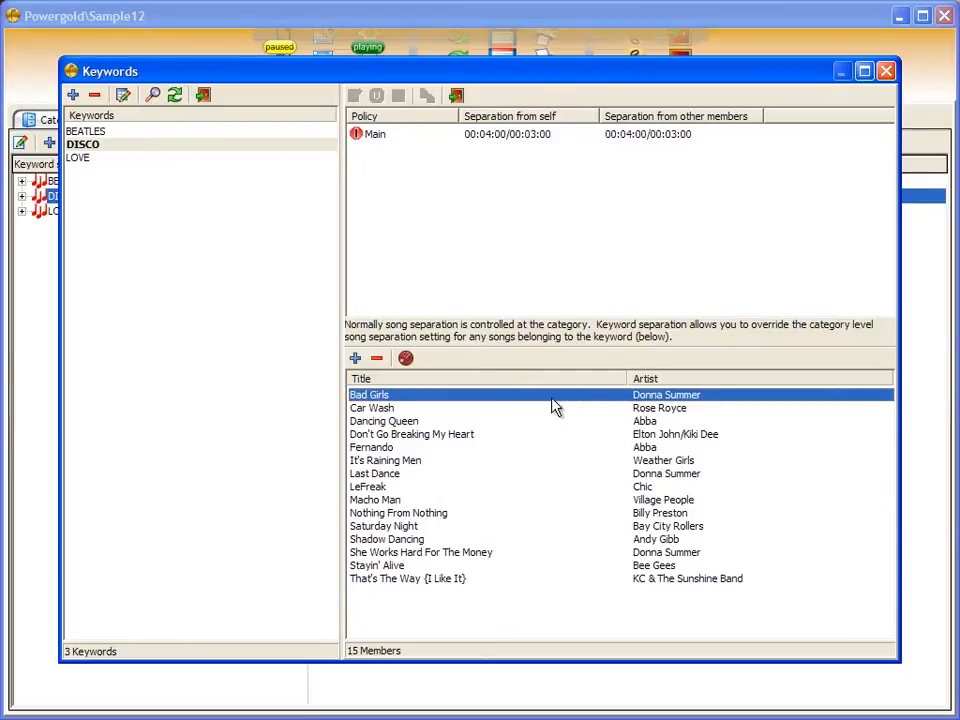
pyautogui.click(648, 409)
pyautogui.click(649, 424)
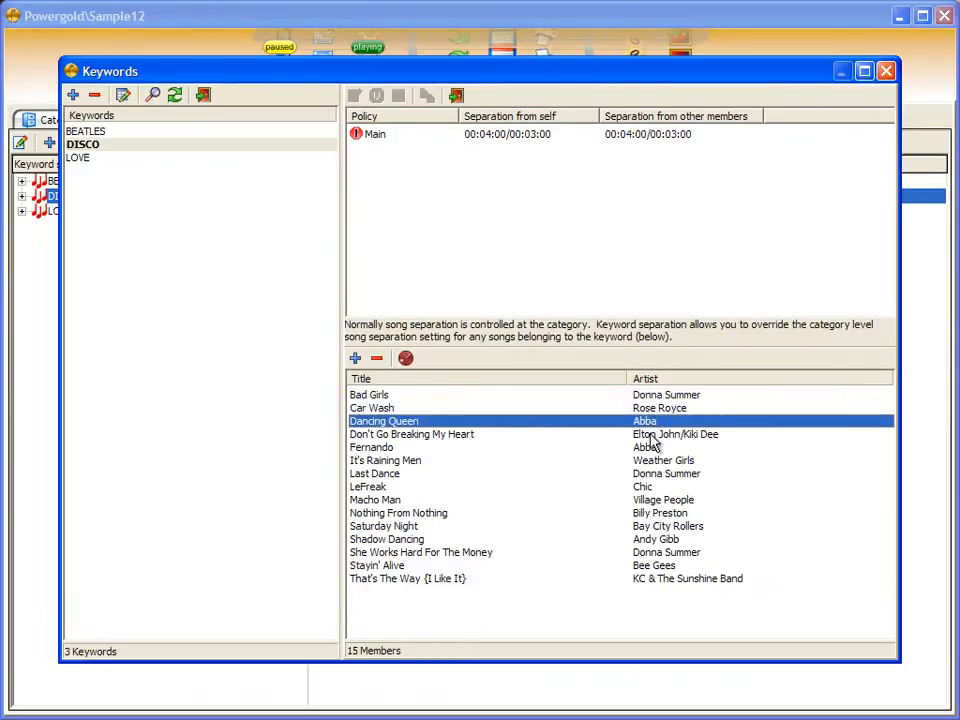
pyautogui.click(650, 436)
pyautogui.click(652, 448)
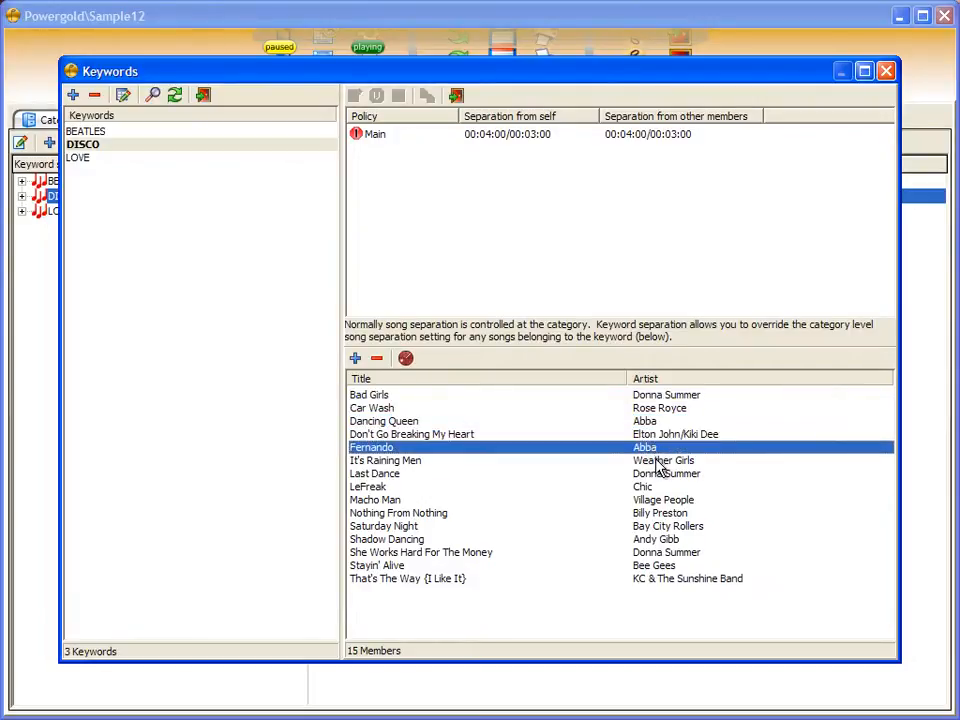
pyautogui.click(657, 461)
pyautogui.click(658, 474)
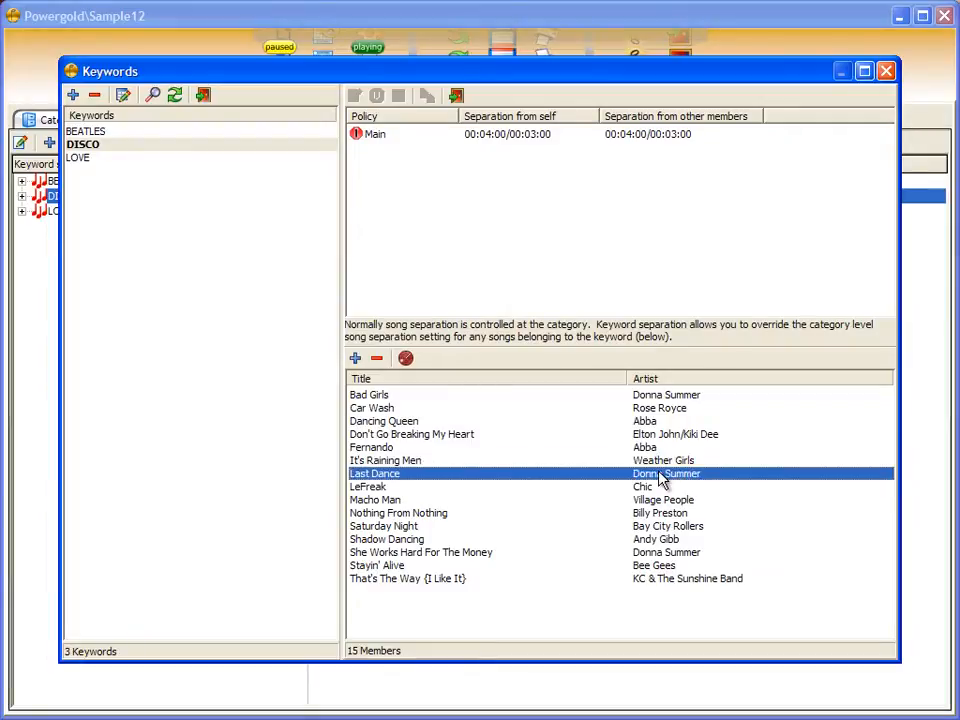
# - Review the DISCO keyword's separation settings for the Main policy, cancel without changes and close the keywords window
pyautogui.doubleClick(533, 134)
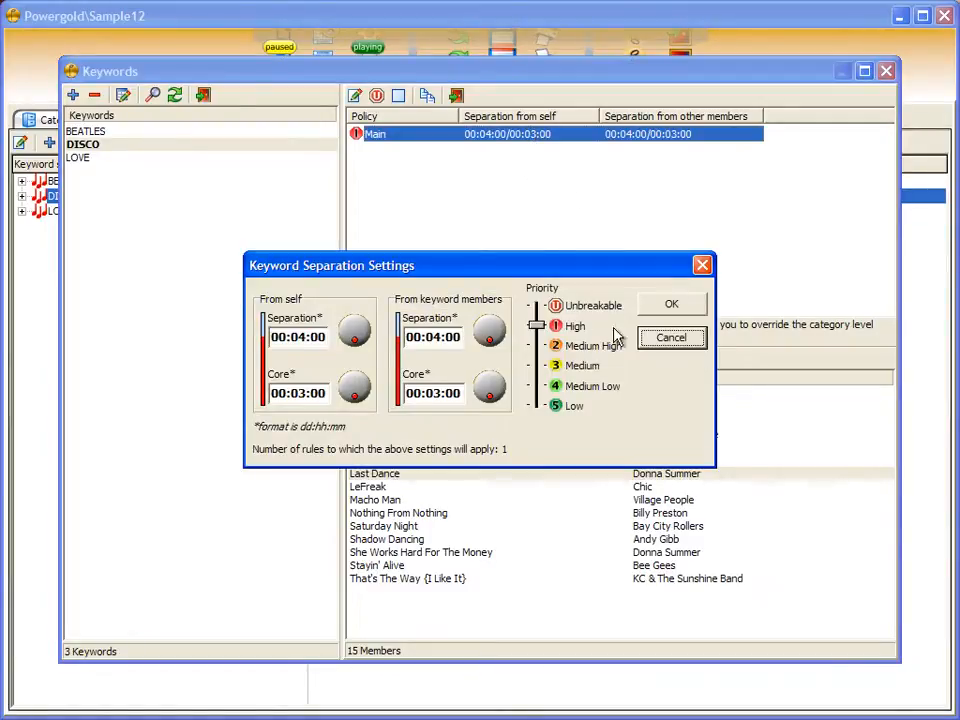
pyautogui.click(668, 338)
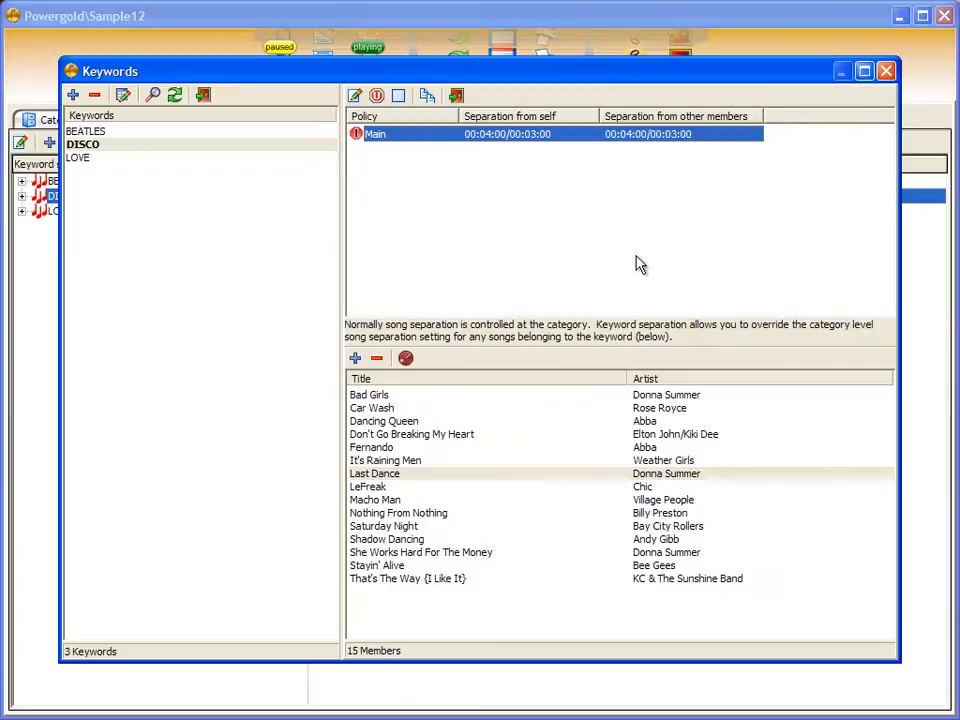
pyautogui.click(456, 97)
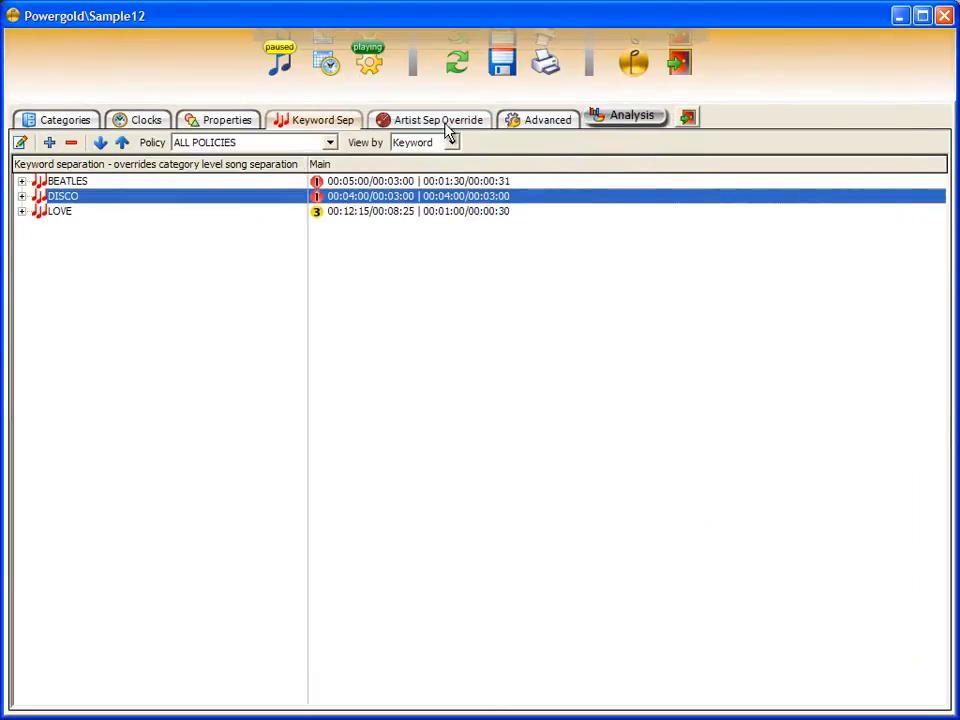
# - Show the artist separation overrides, review Chicago's separation settings for the Main policy, cancel without changes and close the artists window
pyautogui.click(447, 128)
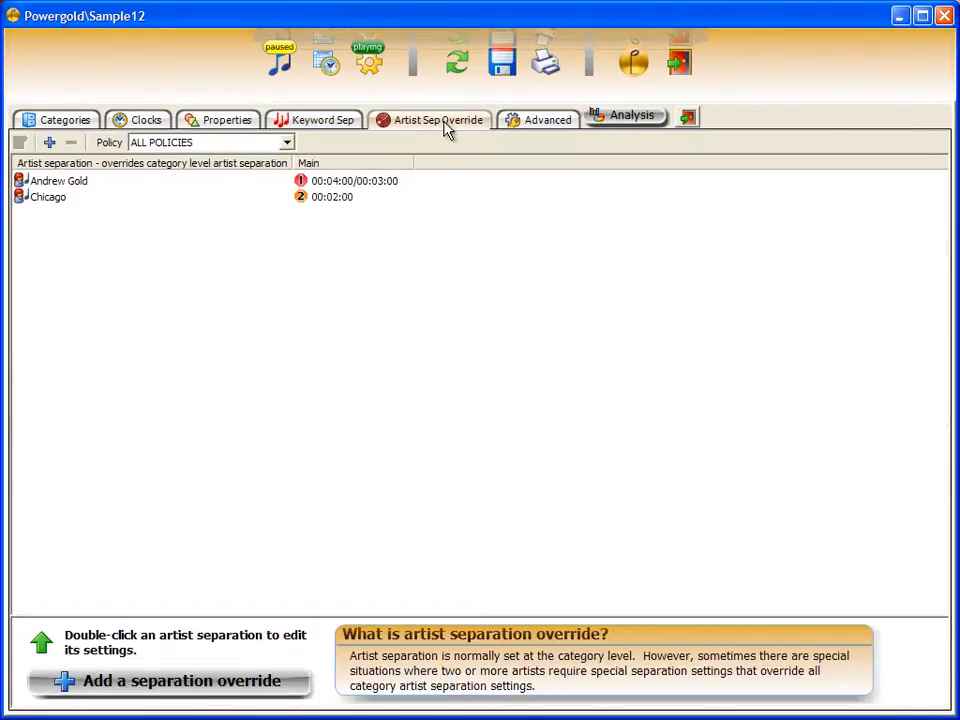
pyautogui.doubleClick(50, 197)
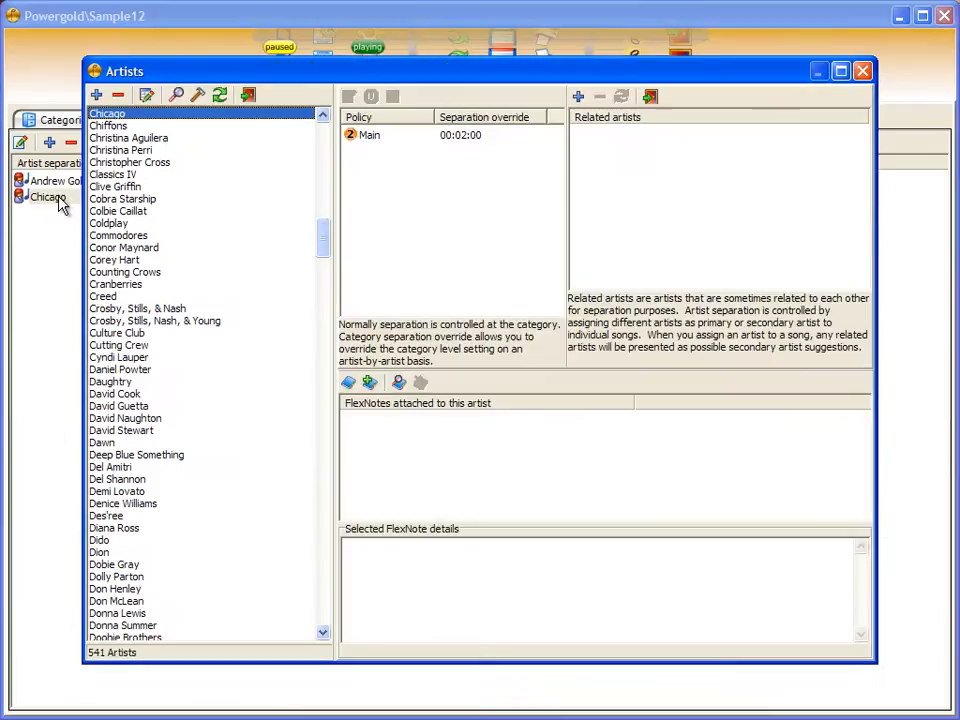
pyautogui.click(408, 143)
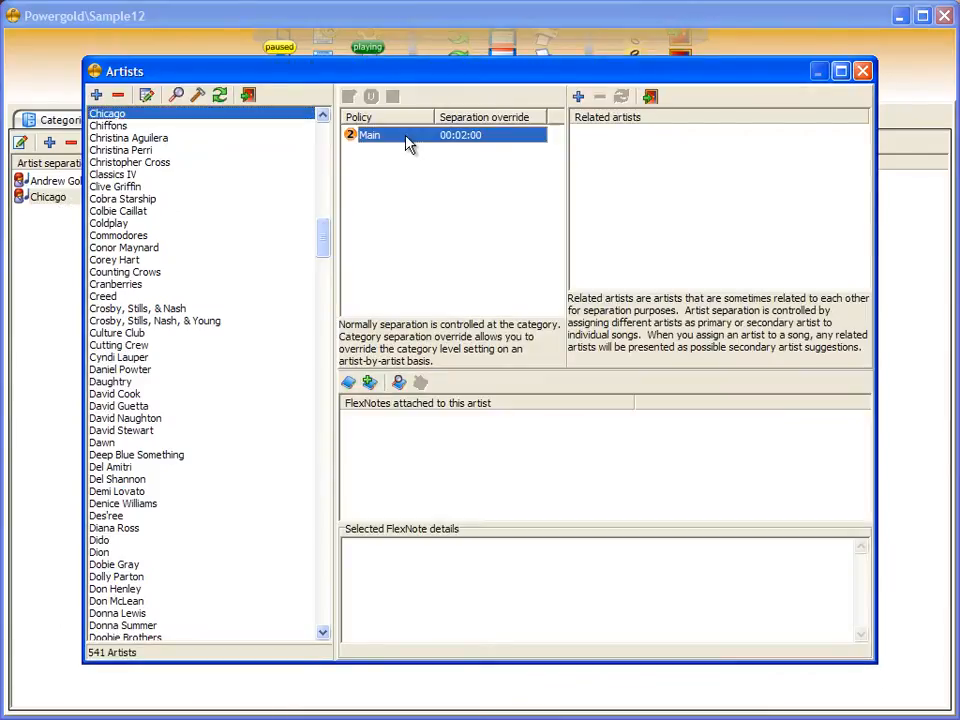
pyautogui.doubleClick(408, 143)
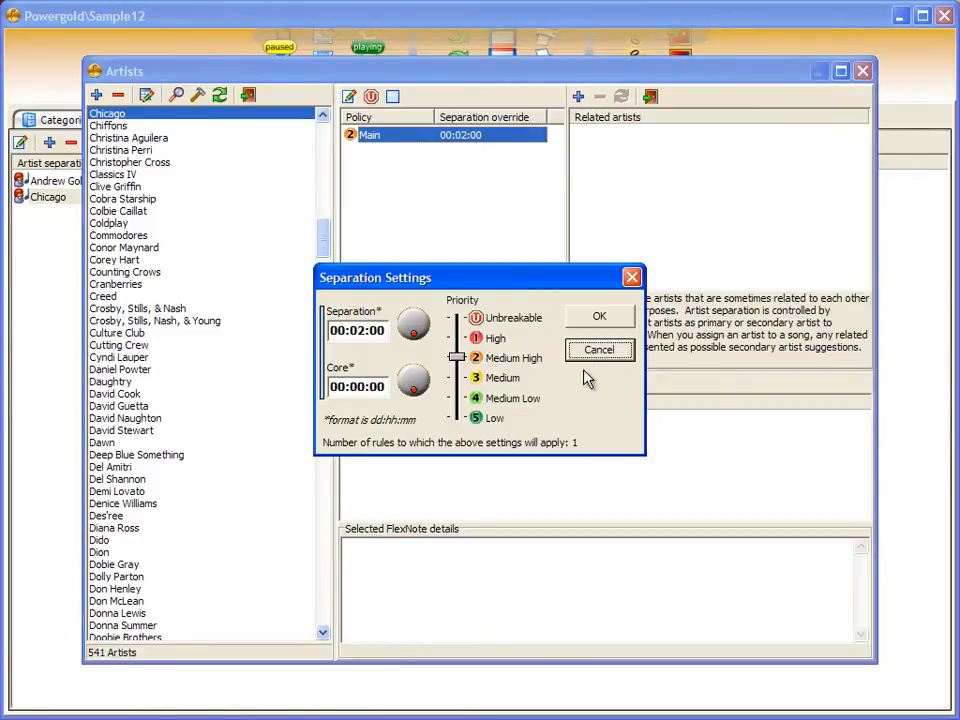
pyautogui.click(600, 350)
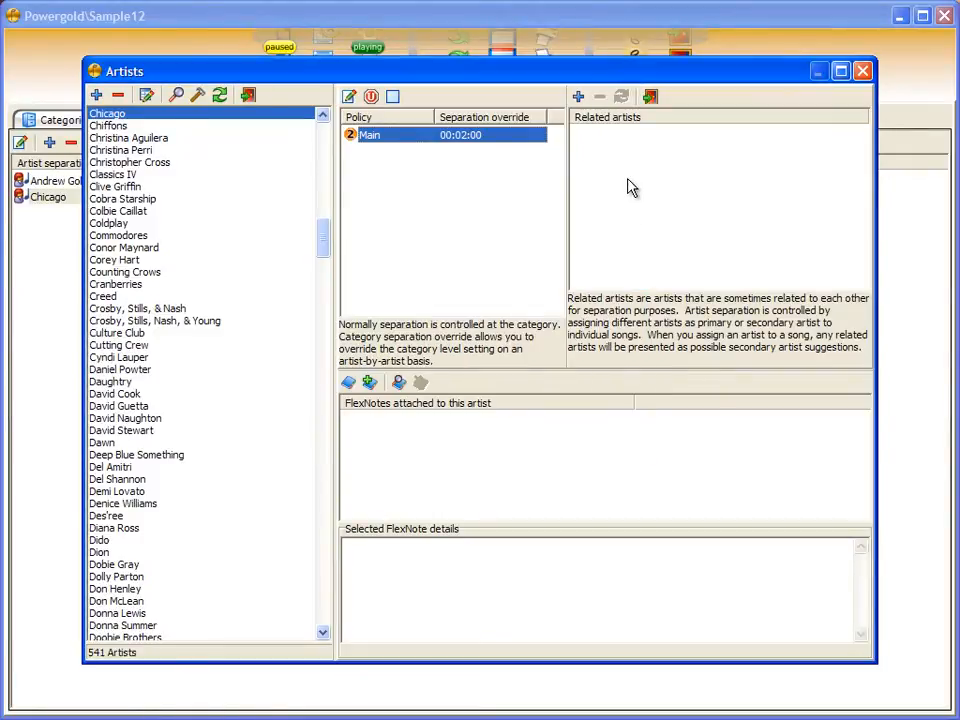
pyautogui.click(650, 96)
# - Show the advanced scheduling options, look over the Main policy grid and close it
pyautogui.click(549, 124)
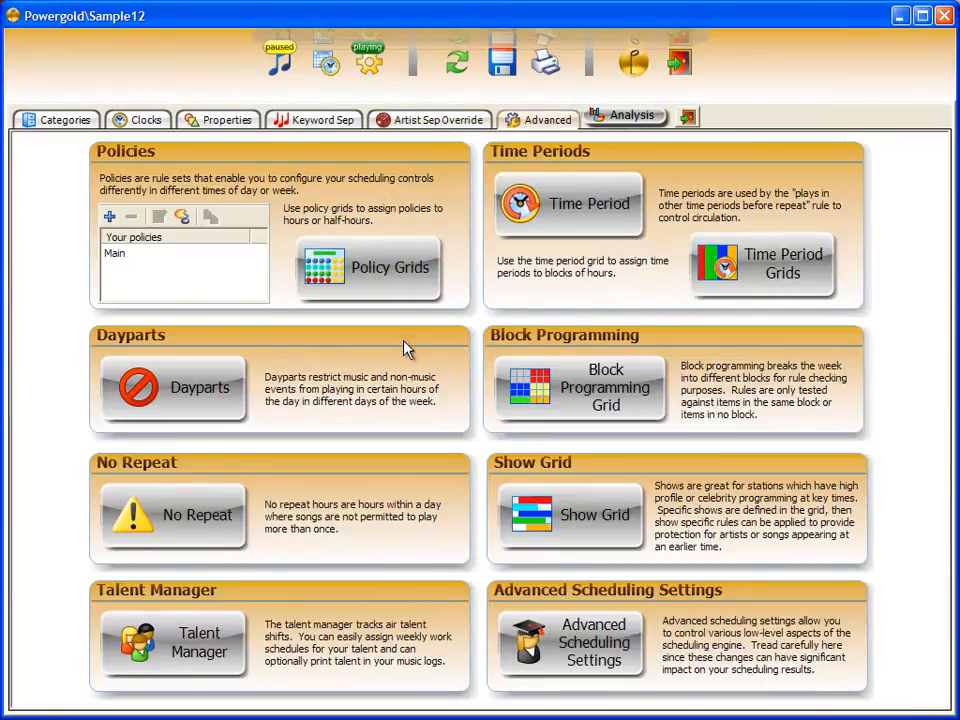
pyautogui.click(394, 282)
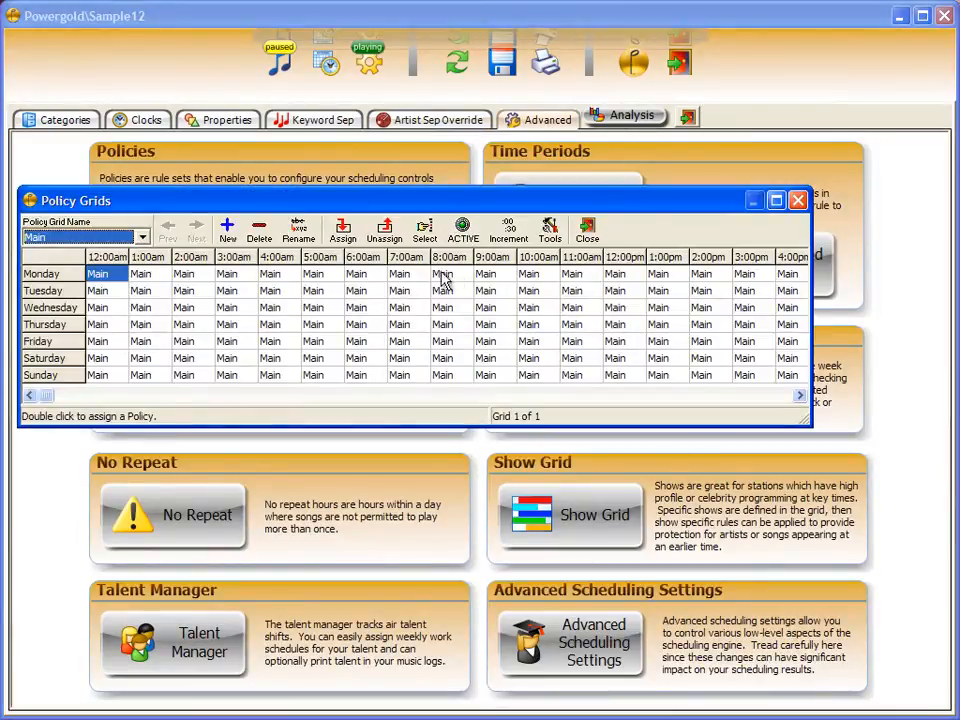
pyautogui.click(595, 231)
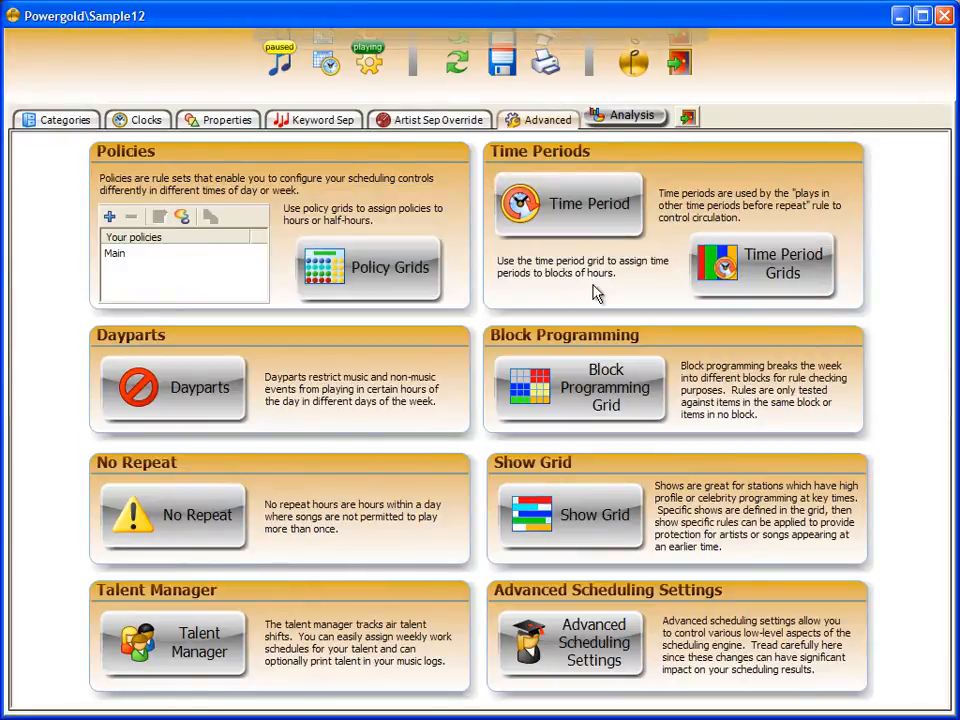
# - Open the layout analysis, expand all categories and compare Folder1 rotations of A-Power Current, B-Secondary Current and N-Night Current
pyautogui.click(621, 123)
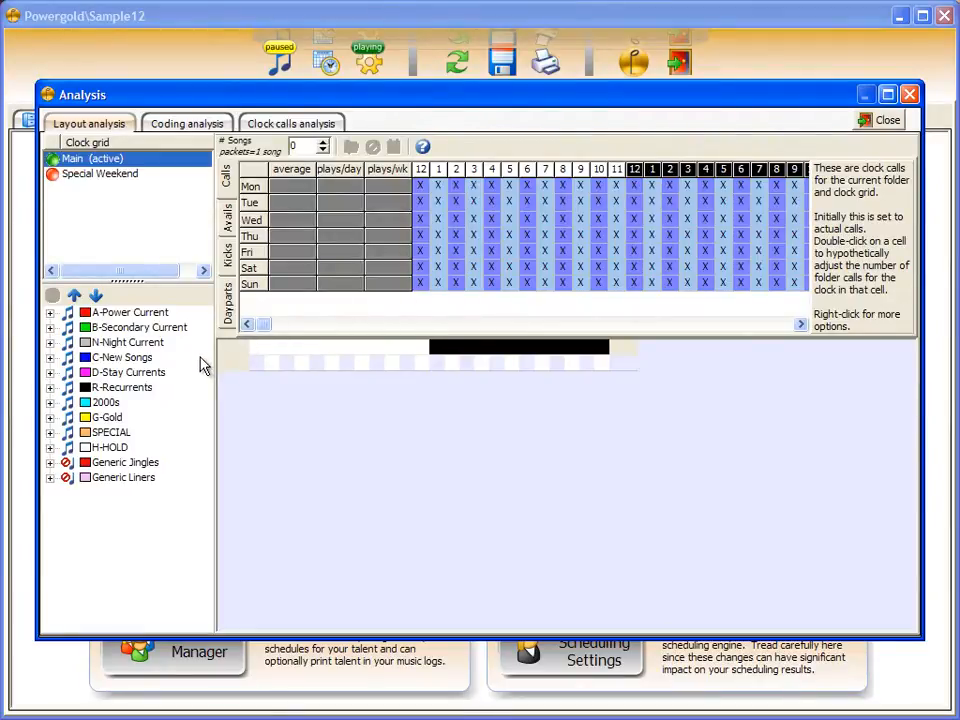
pyautogui.click(96, 296)
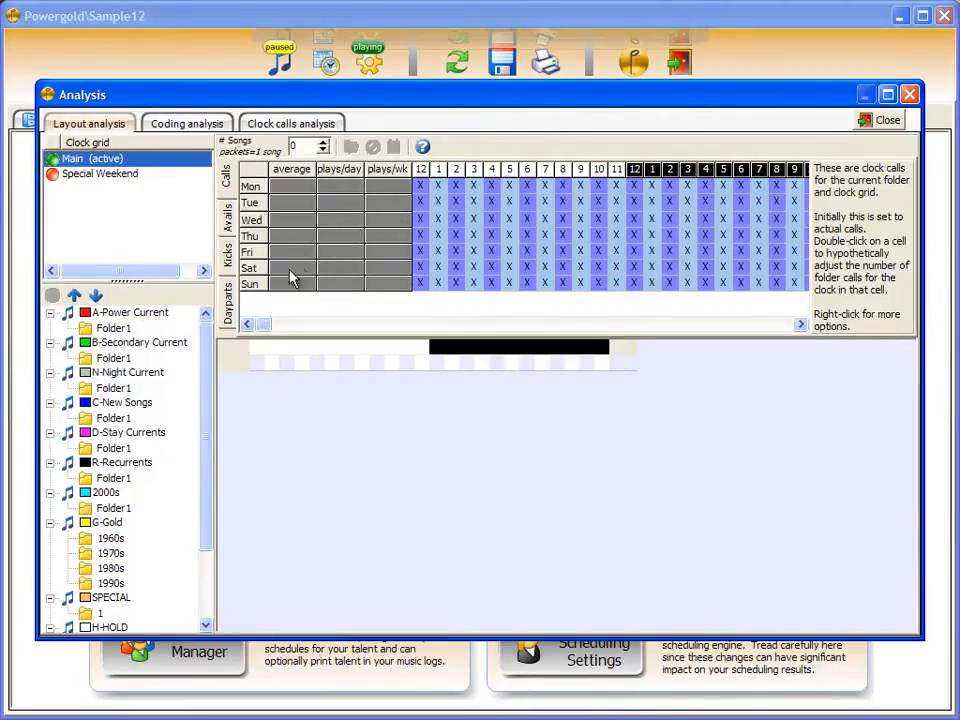
pyautogui.click(118, 330)
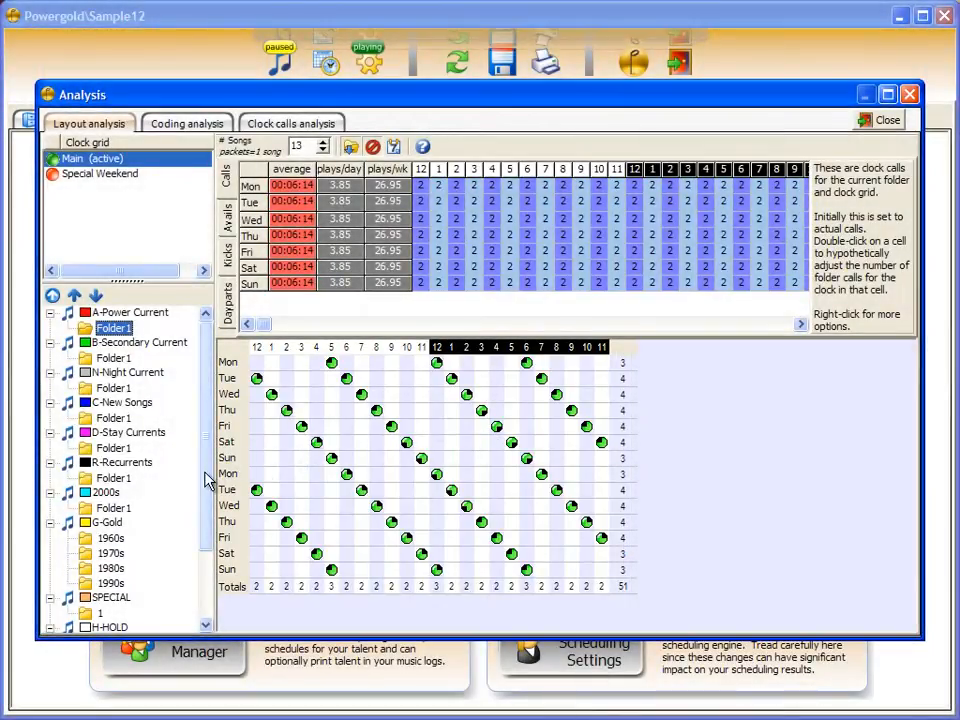
pyautogui.click(120, 358)
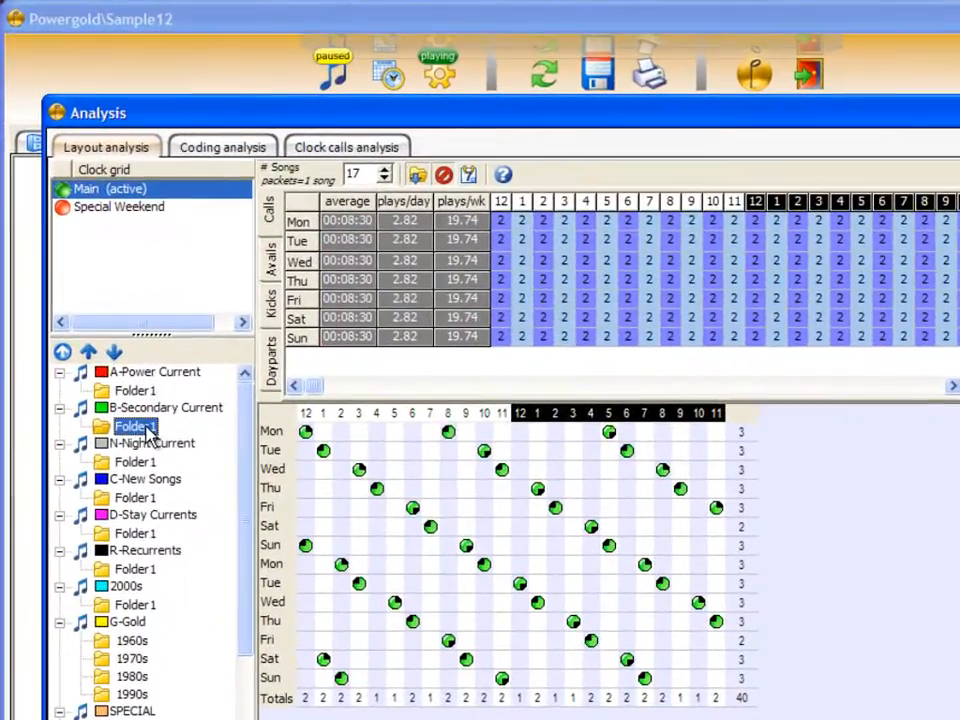
pyautogui.click(142, 462)
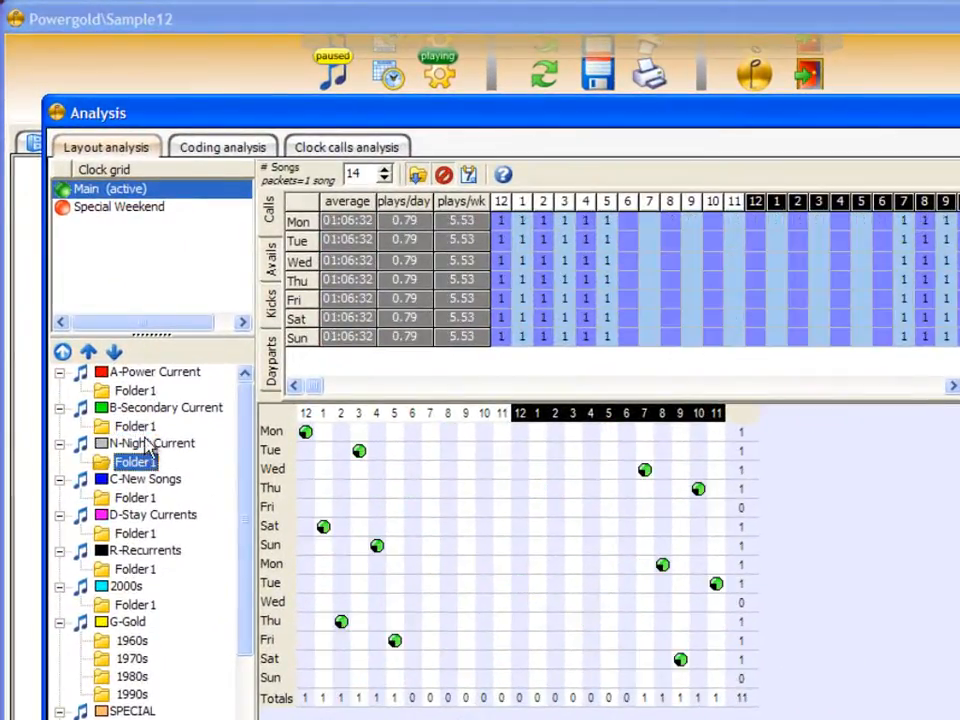
# - Examine the dayparts, kicks, avails and clock calls for A-Power Current's Folder1, including the options for hypothetical clock changes
pyautogui.click(150, 391)
pyautogui.click(270, 364)
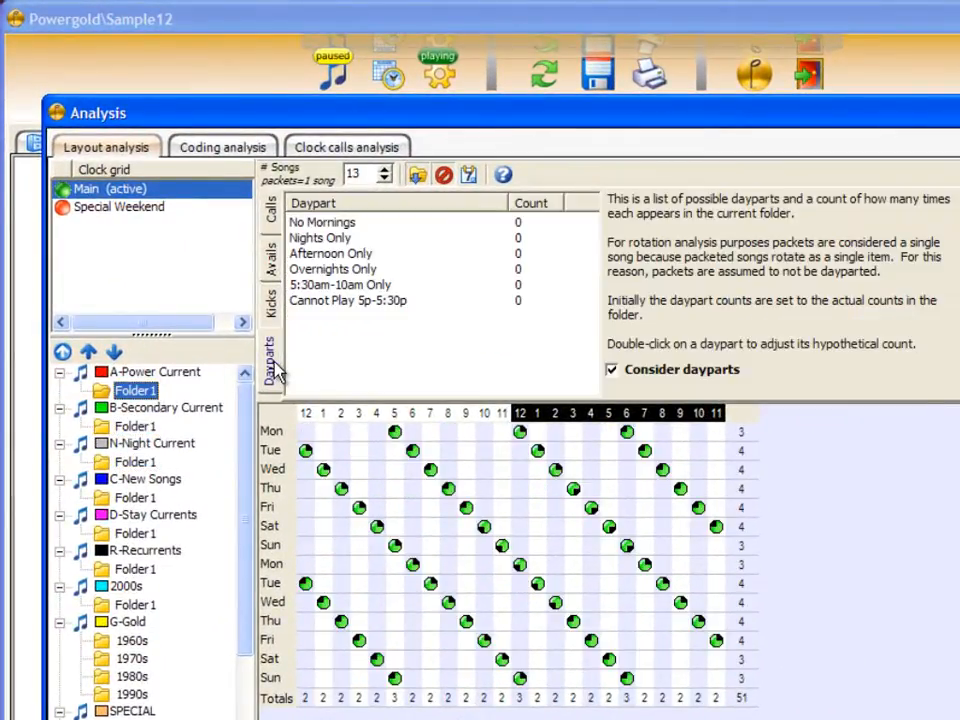
pyautogui.click(277, 305)
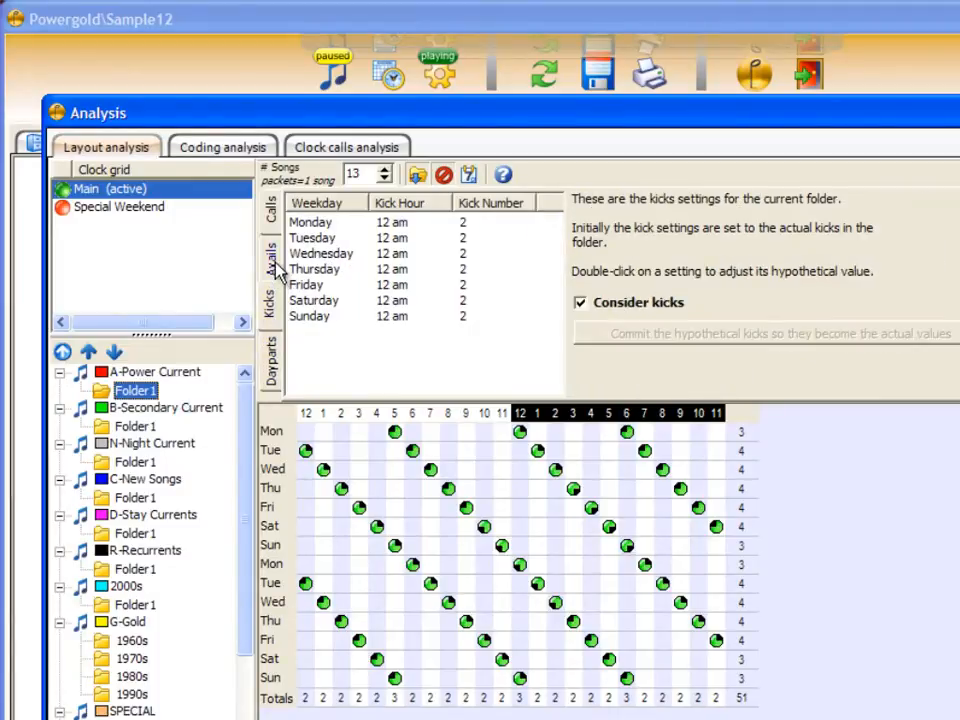
pyautogui.click(275, 262)
pyautogui.click(270, 208)
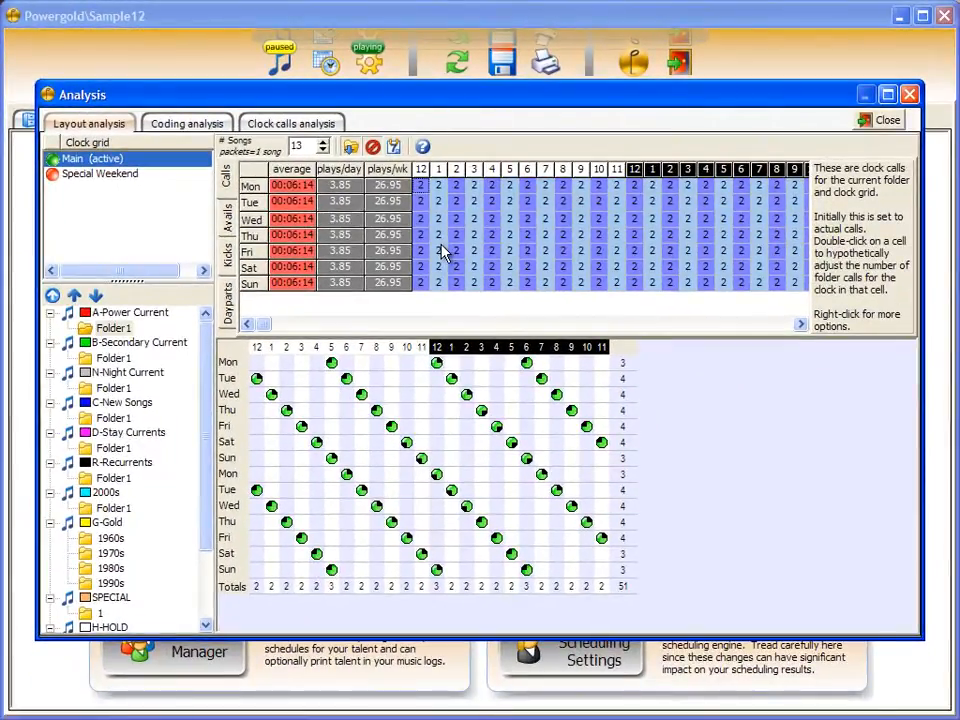
pyautogui.rightClick(506, 285)
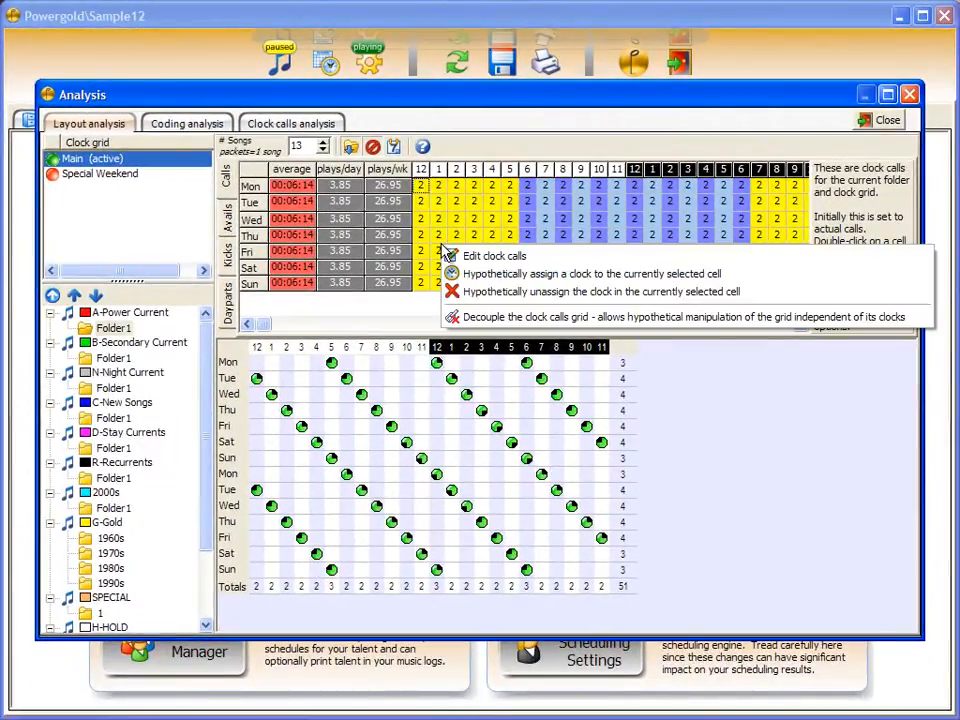
# - Run a coding analysis of the Gender property across all folders
pyautogui.click(186, 124)
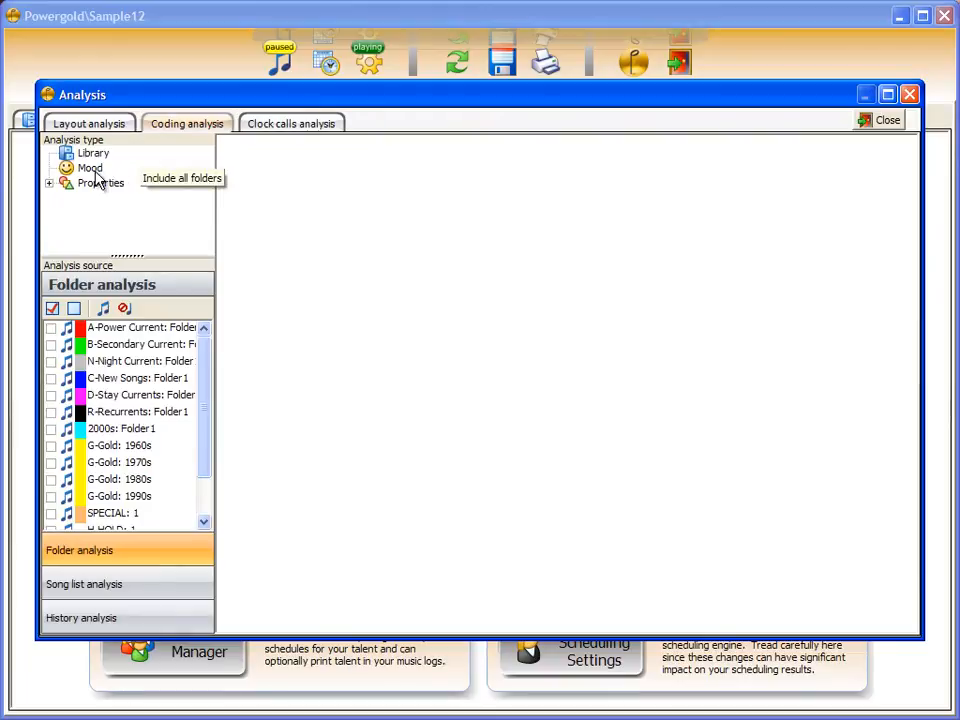
pyautogui.click(50, 183)
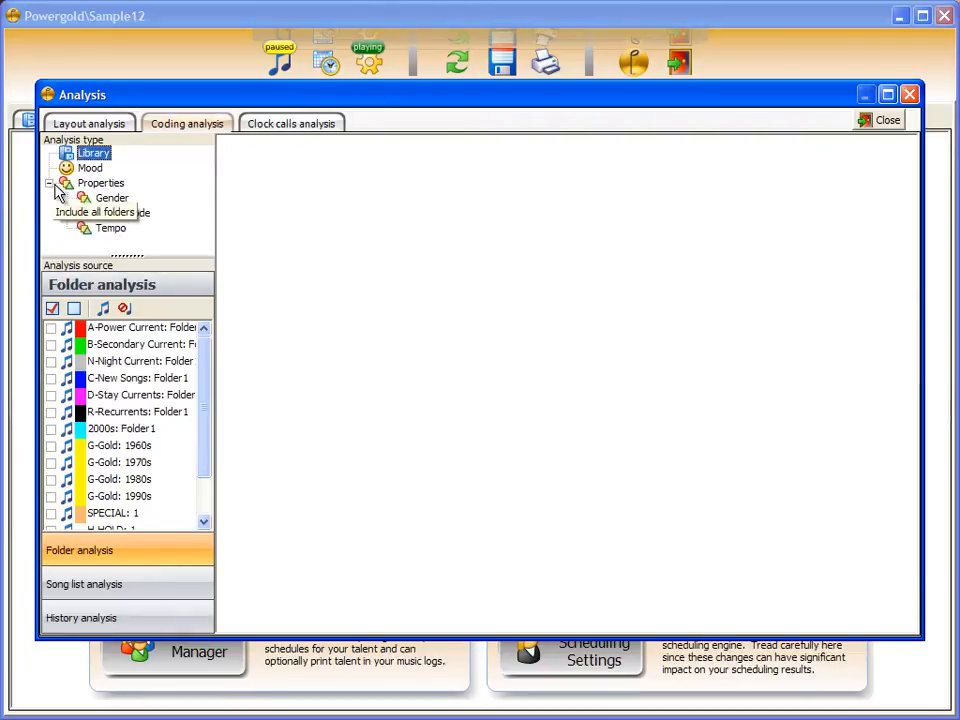
pyautogui.click(112, 199)
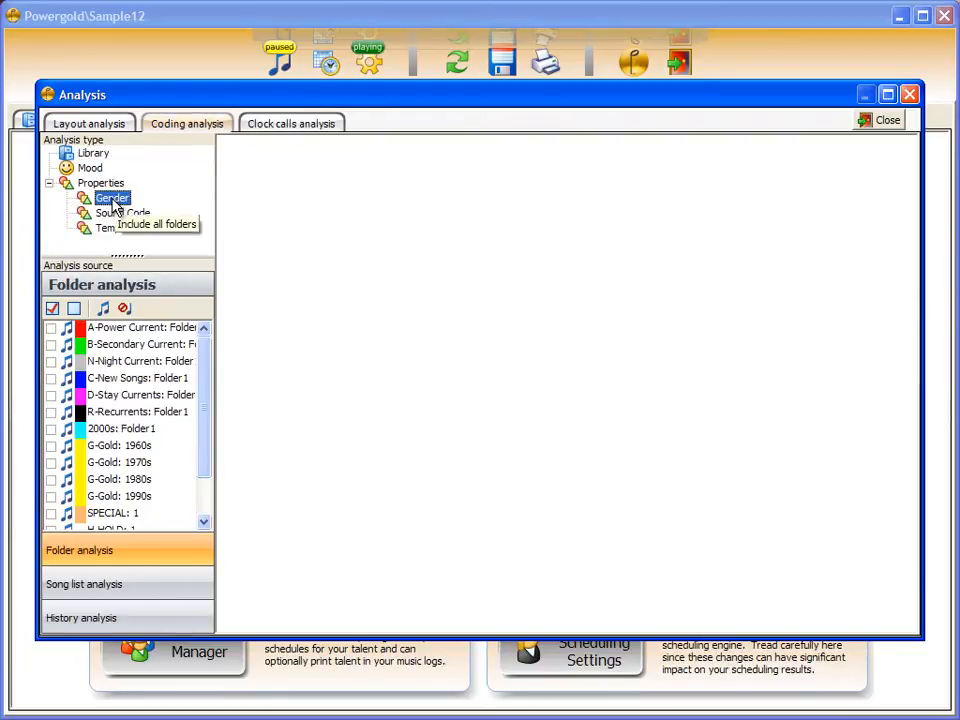
pyautogui.click(53, 309)
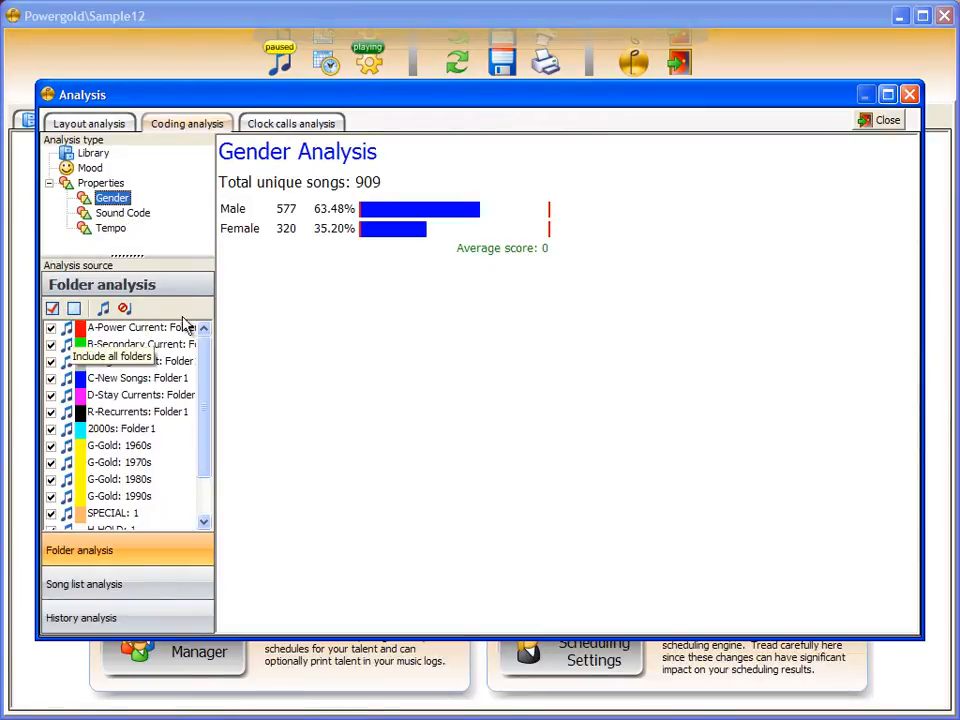
# - Examine the clock calls for N-Night Current in graphical and grid form, compare its folders and C-New Songs' Folder1, and close the analysis
pyautogui.click(279, 130)
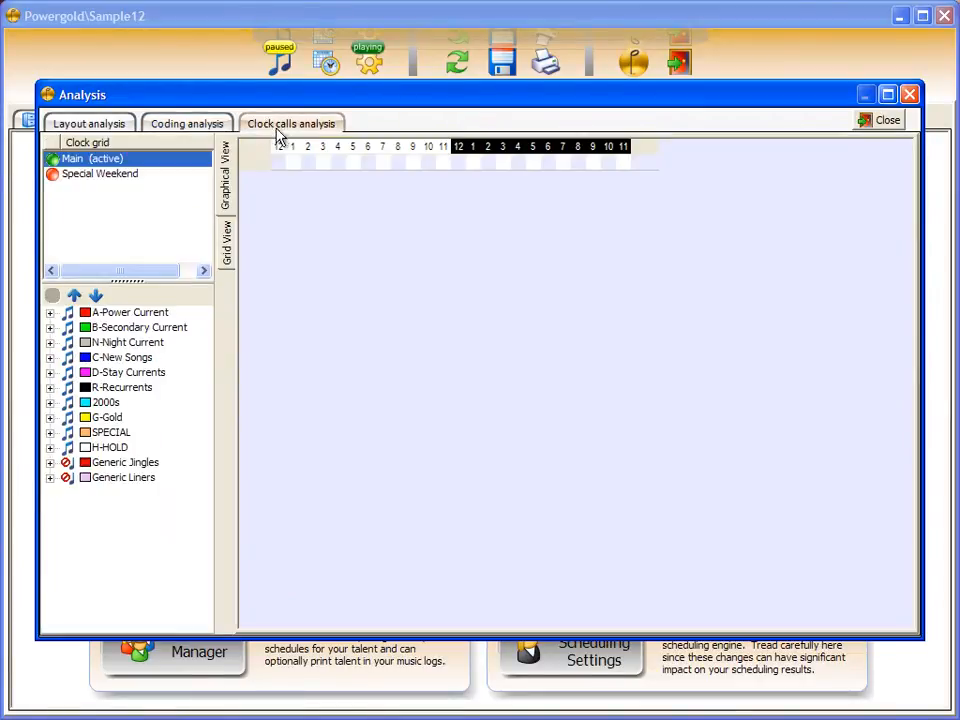
pyautogui.click(127, 341)
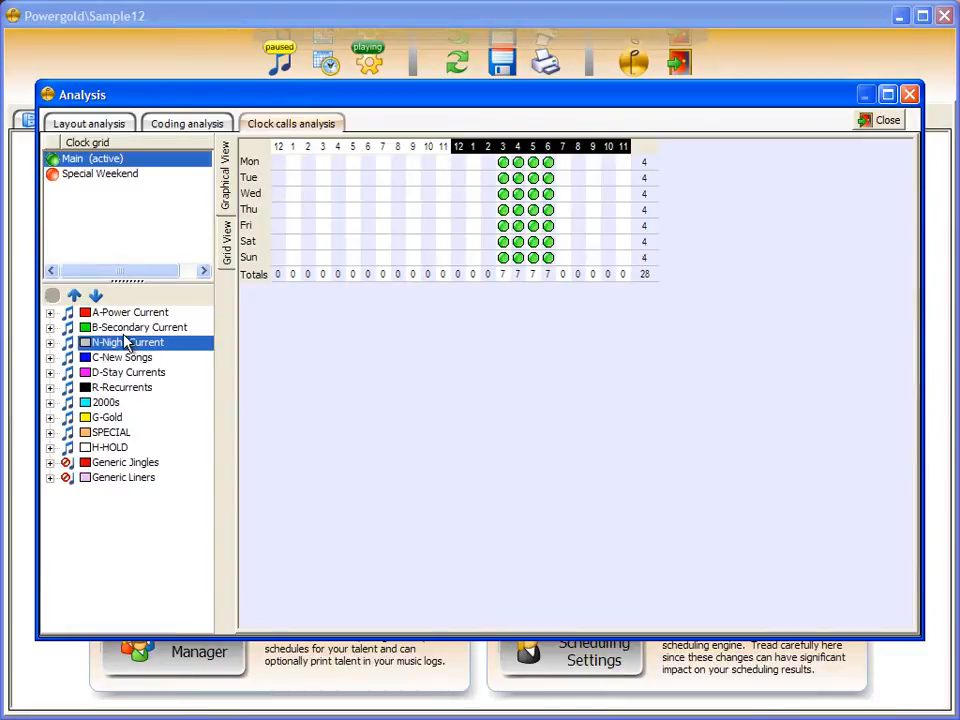
pyautogui.click(228, 246)
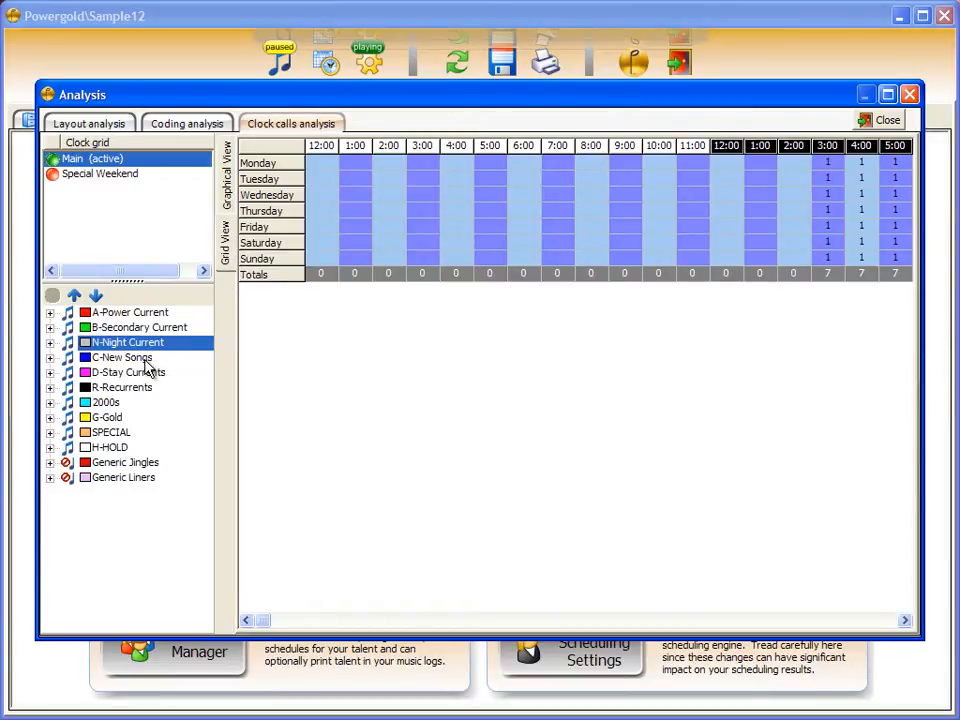
pyautogui.click(96, 296)
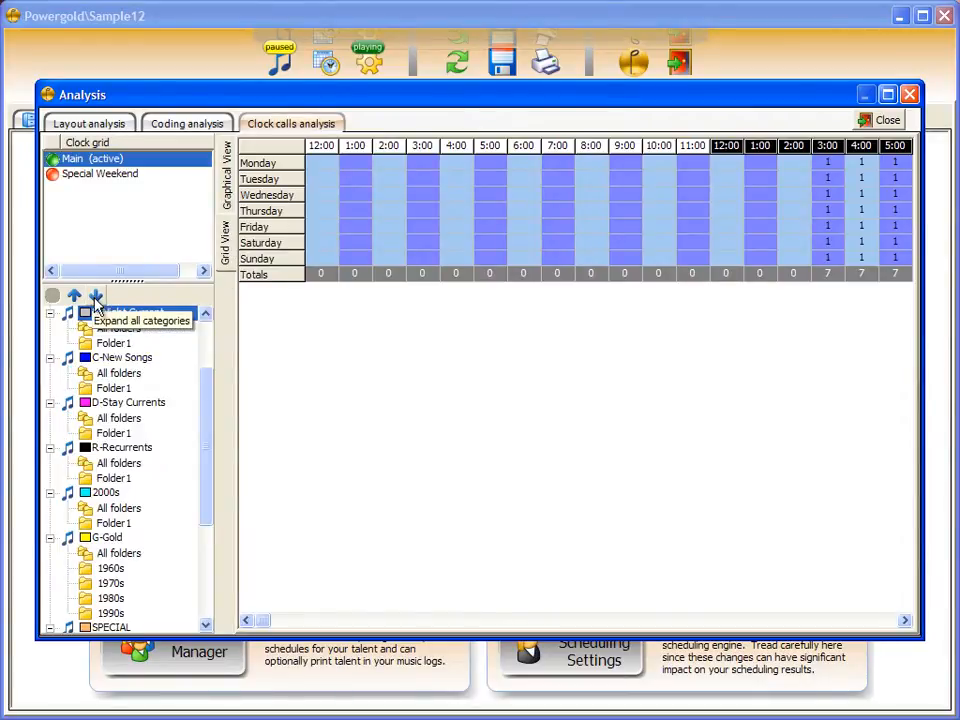
pyautogui.click(108, 329)
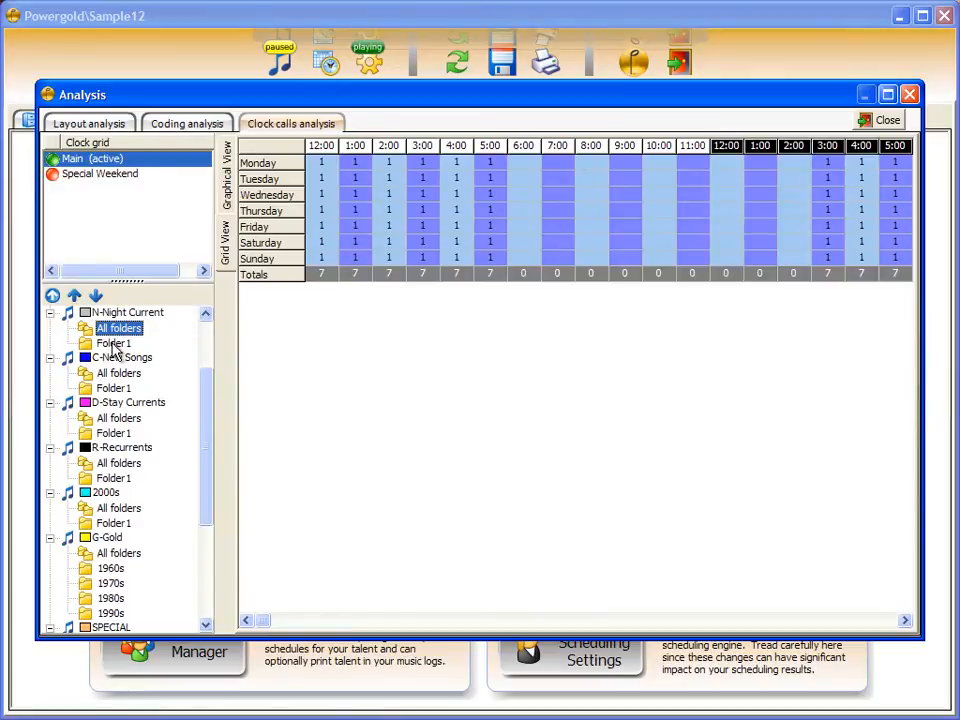
pyautogui.click(115, 345)
pyautogui.click(117, 389)
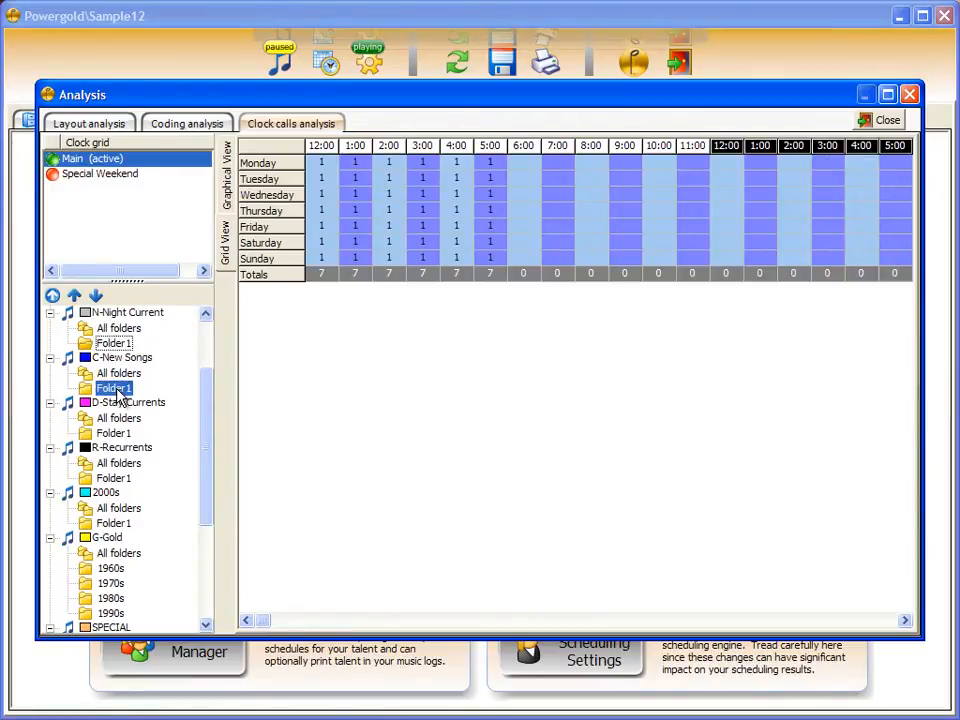
pyautogui.click(876, 117)
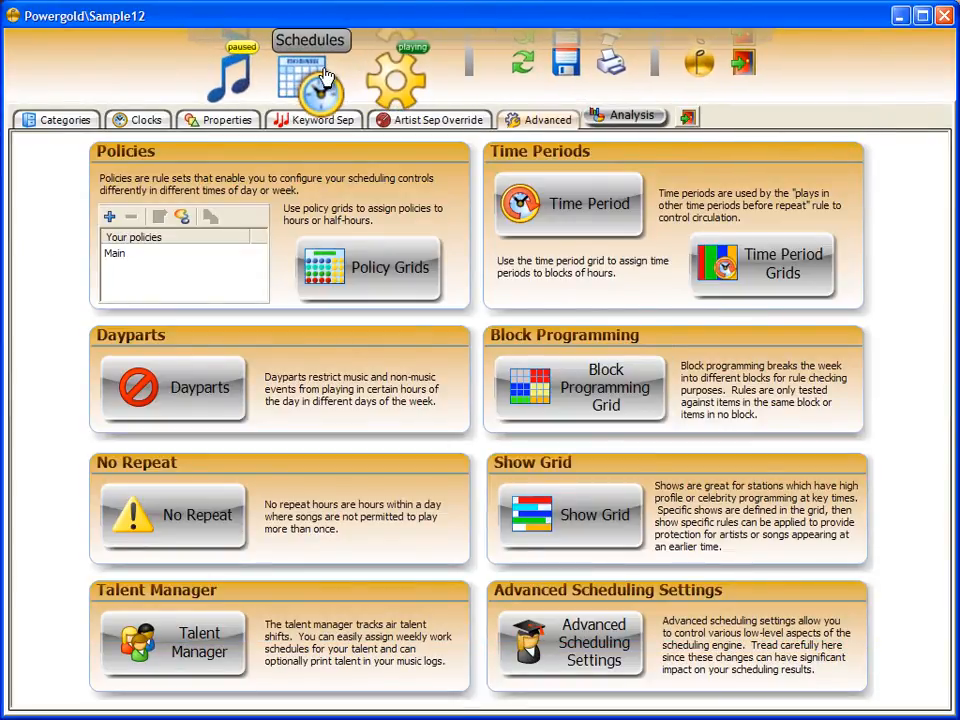
# - Go through schedules and the Workflow Manager to the January 31, 2013 schedule, review its rule statistics for C-New Songs: Folder1 and close them
pyautogui.click(325, 78)
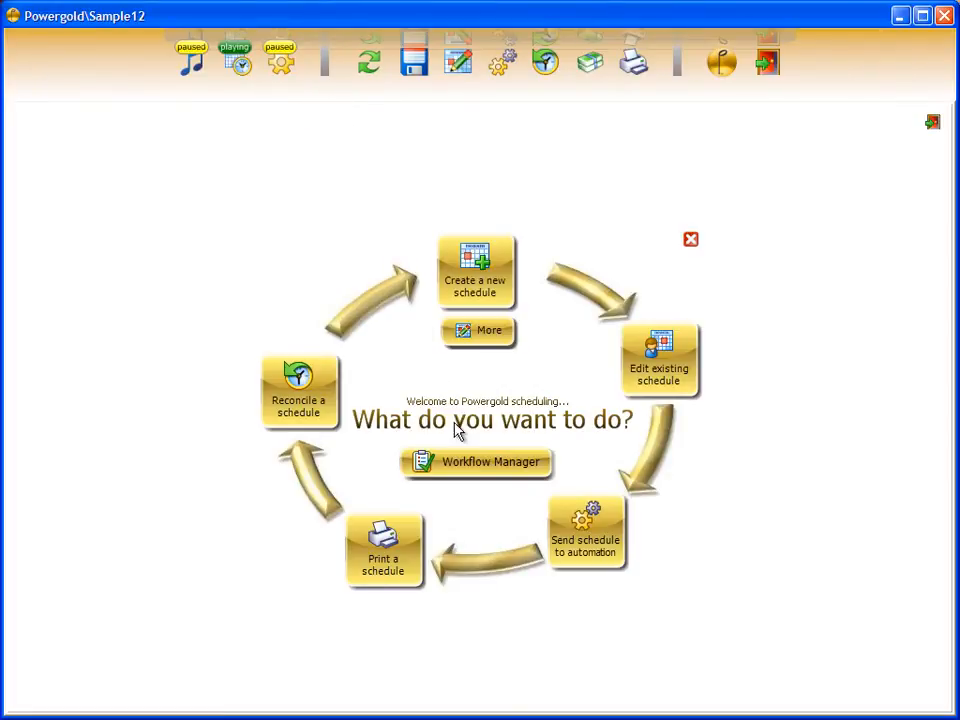
pyautogui.click(466, 458)
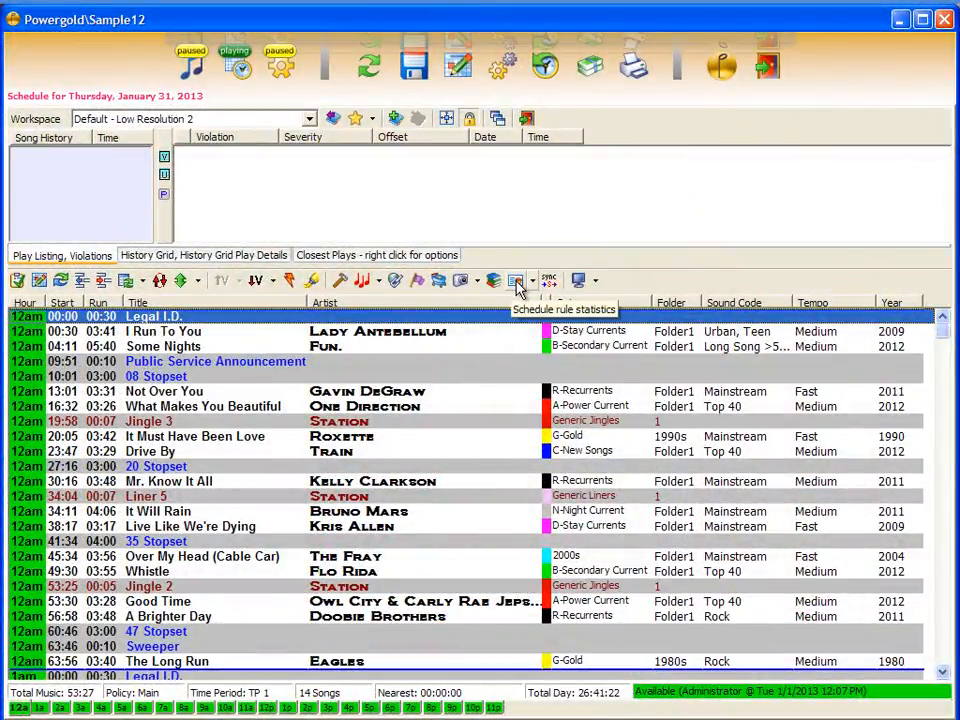
pyautogui.click(516, 283)
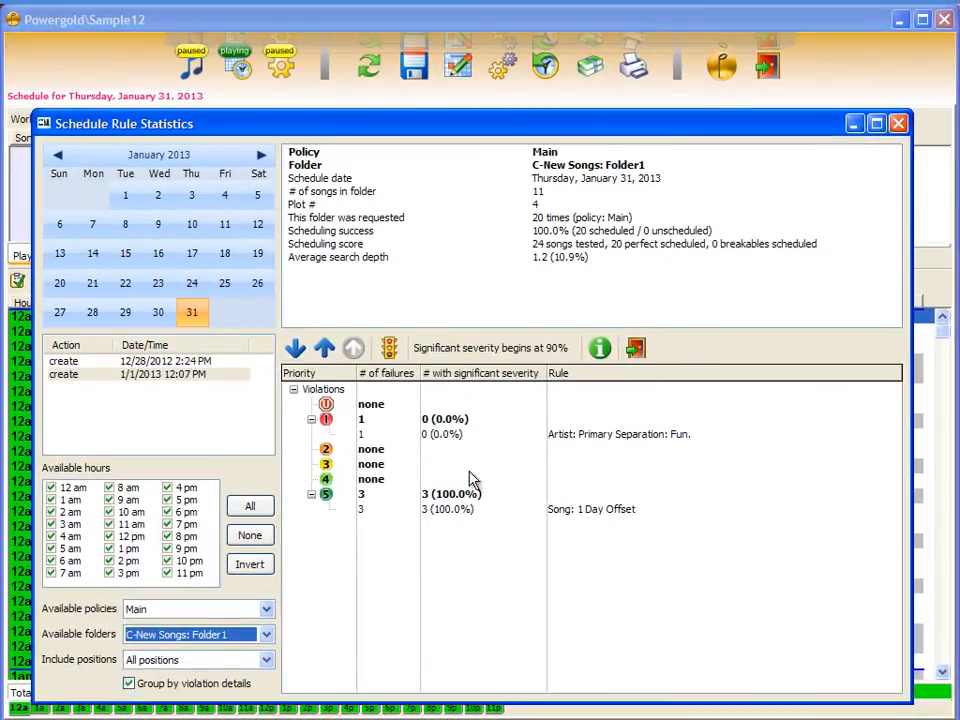
pyautogui.click(643, 347)
# - Starting from "Not Over You" in the 12am hour, go to the next song with a rule violation
pyautogui.click(587, 395)
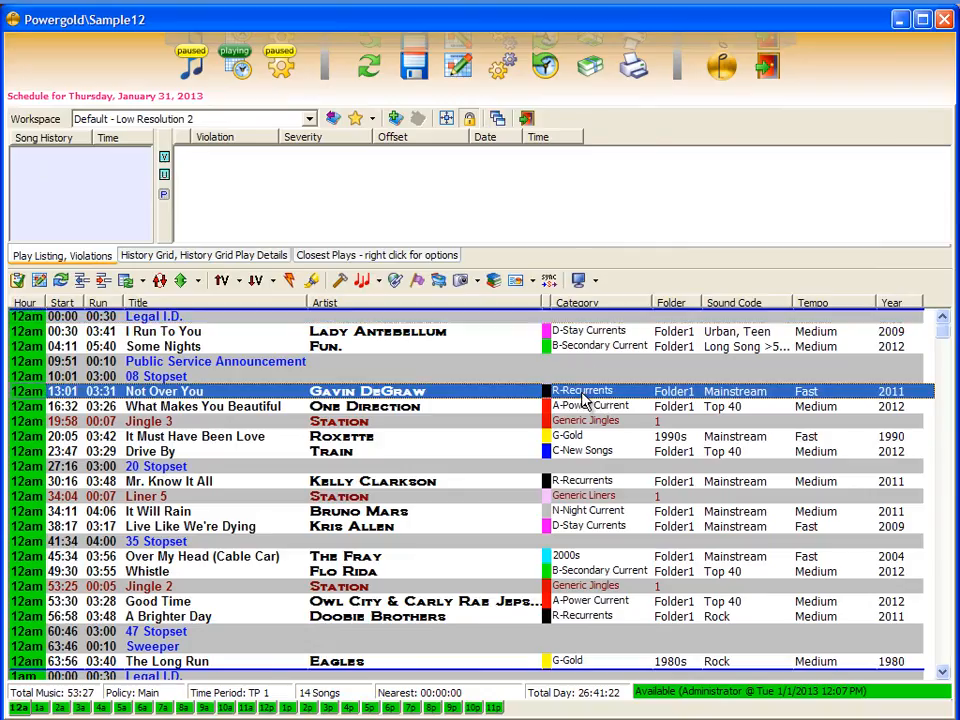
pyautogui.press('n')
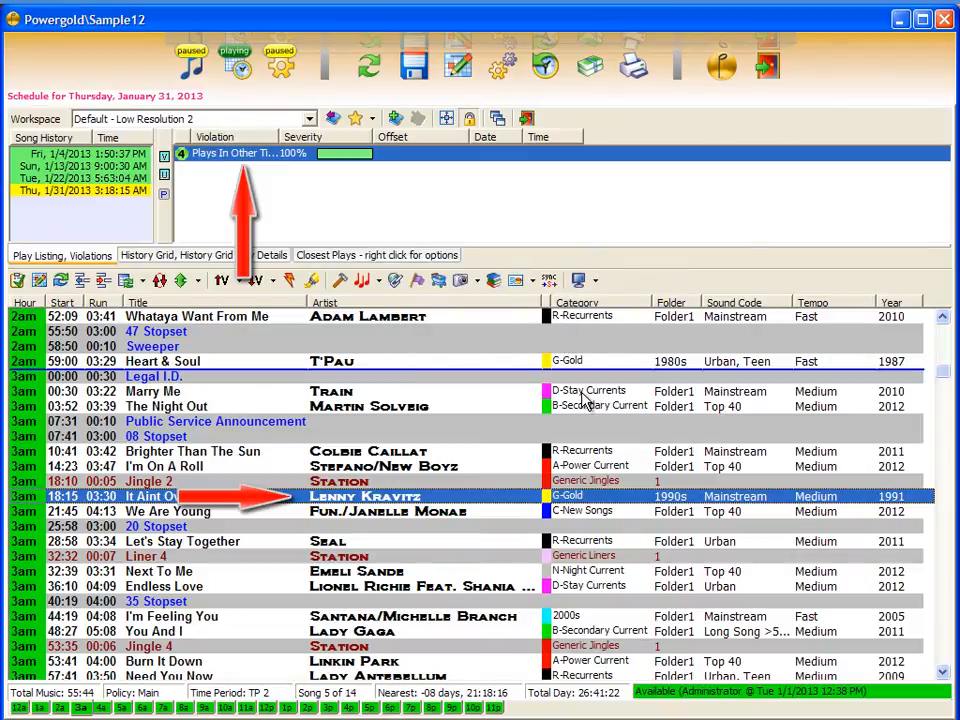
# - From the Workflow Manager, create the automation file C:\Powergold Data\Sample12\013113.asc for Thursday, January 31, 2013 with all hours included
pyautogui.press('F4')
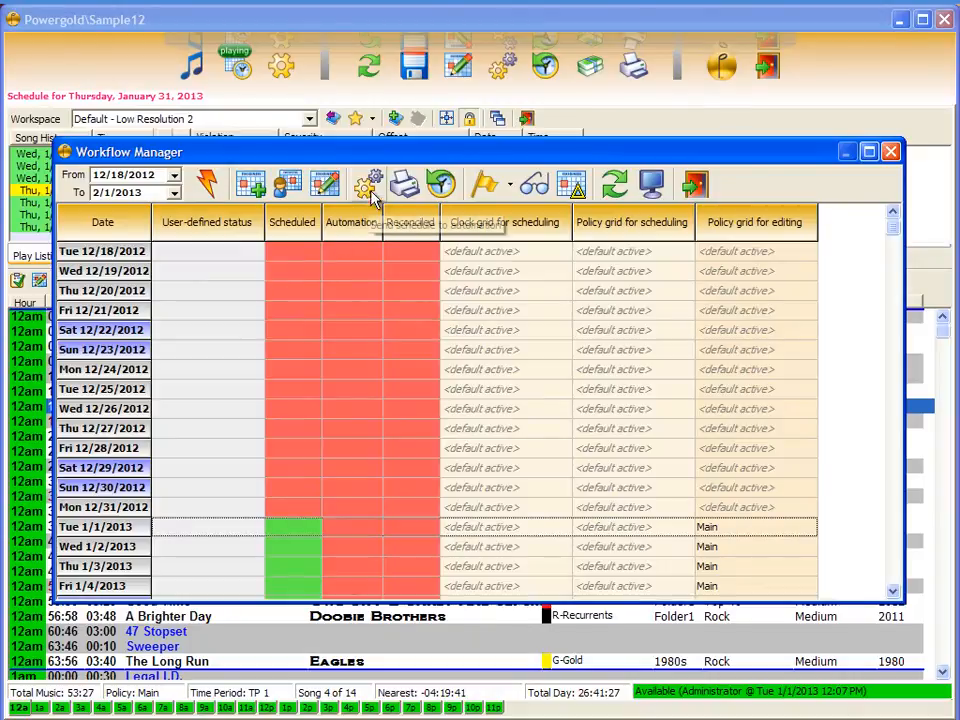
pyautogui.click(369, 184)
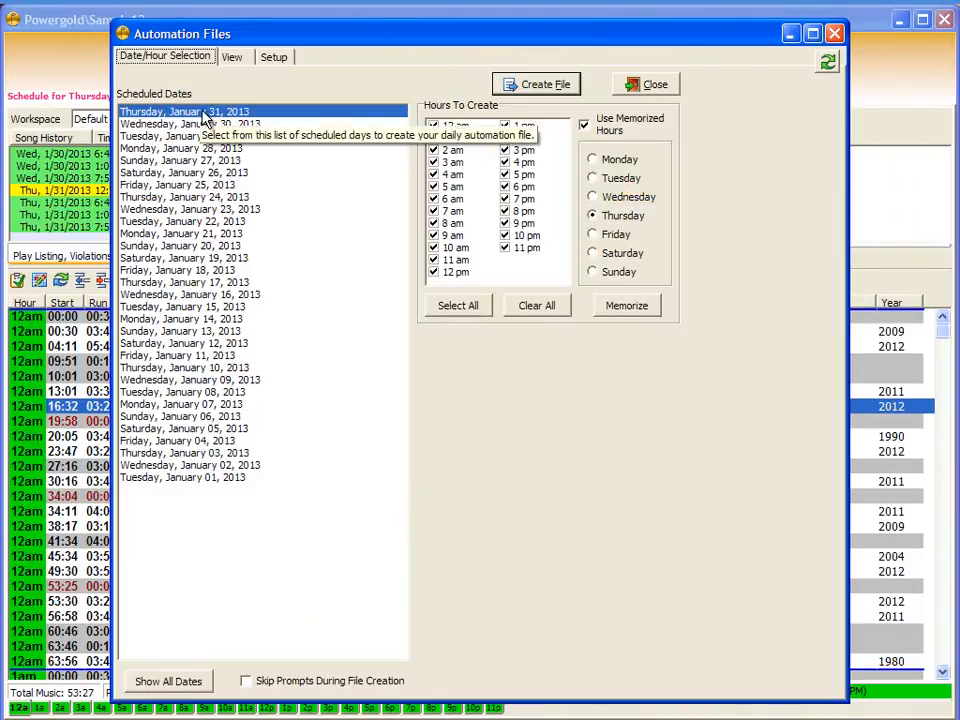
pyautogui.click(528, 86)
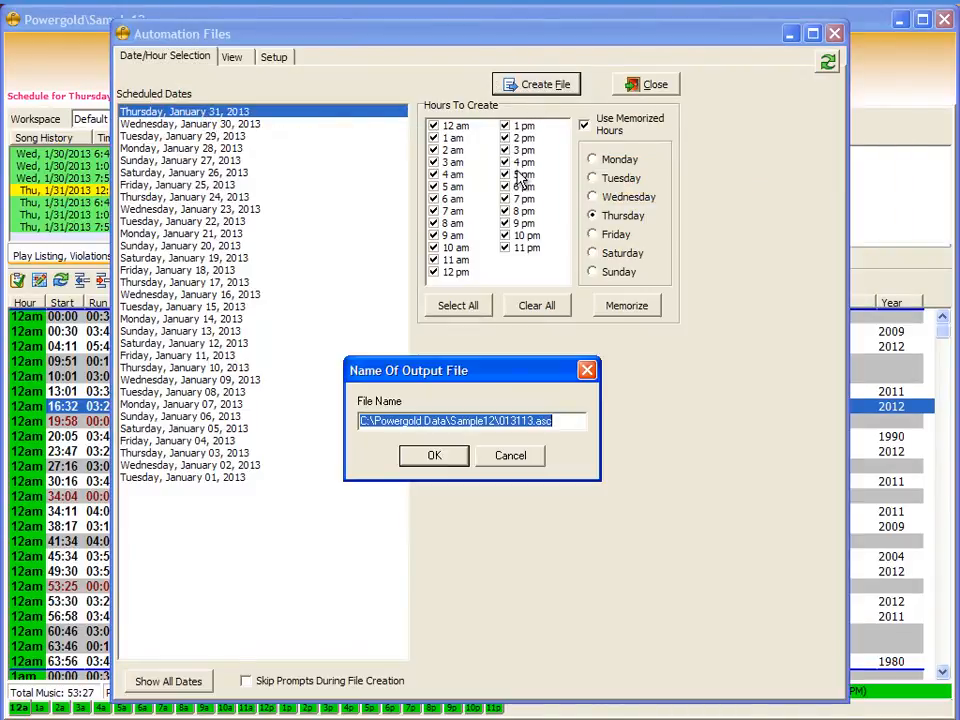
pyautogui.click(444, 459)
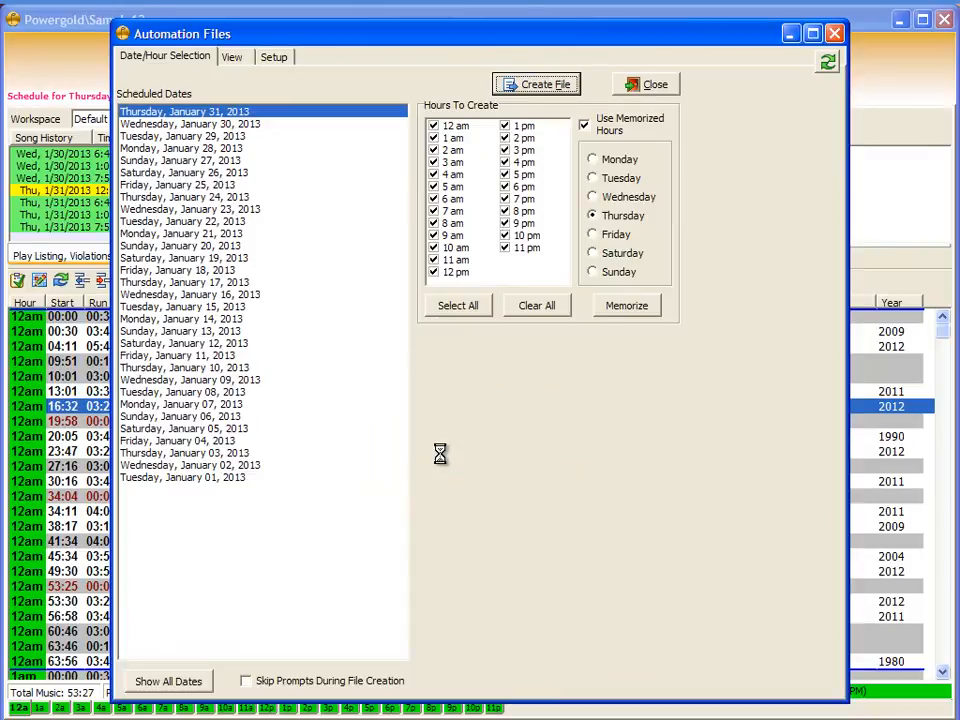
pyautogui.click(470, 456)
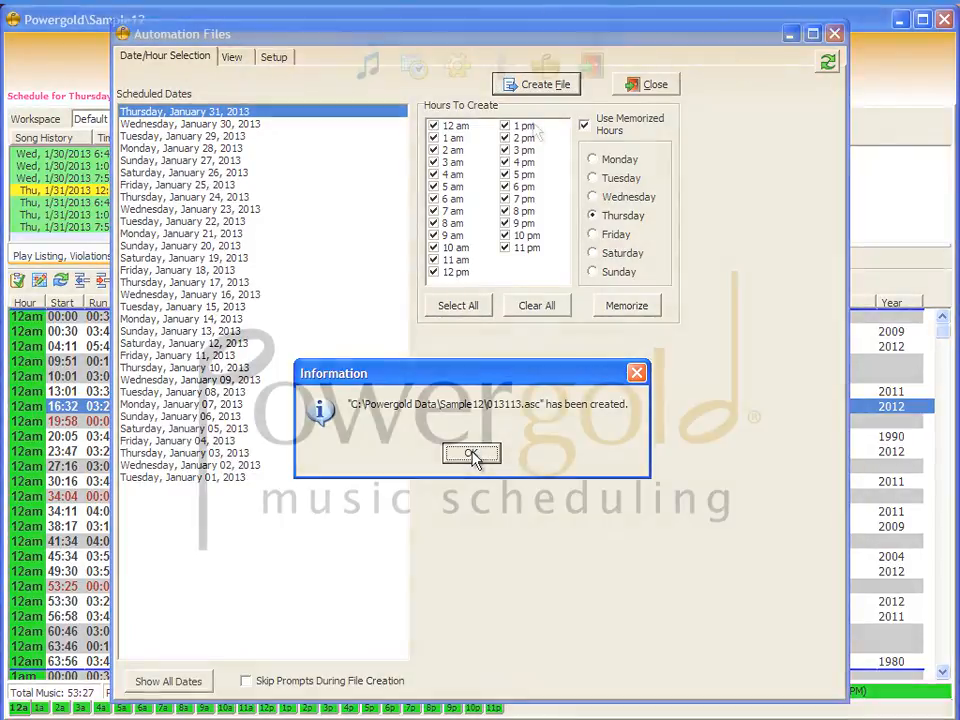